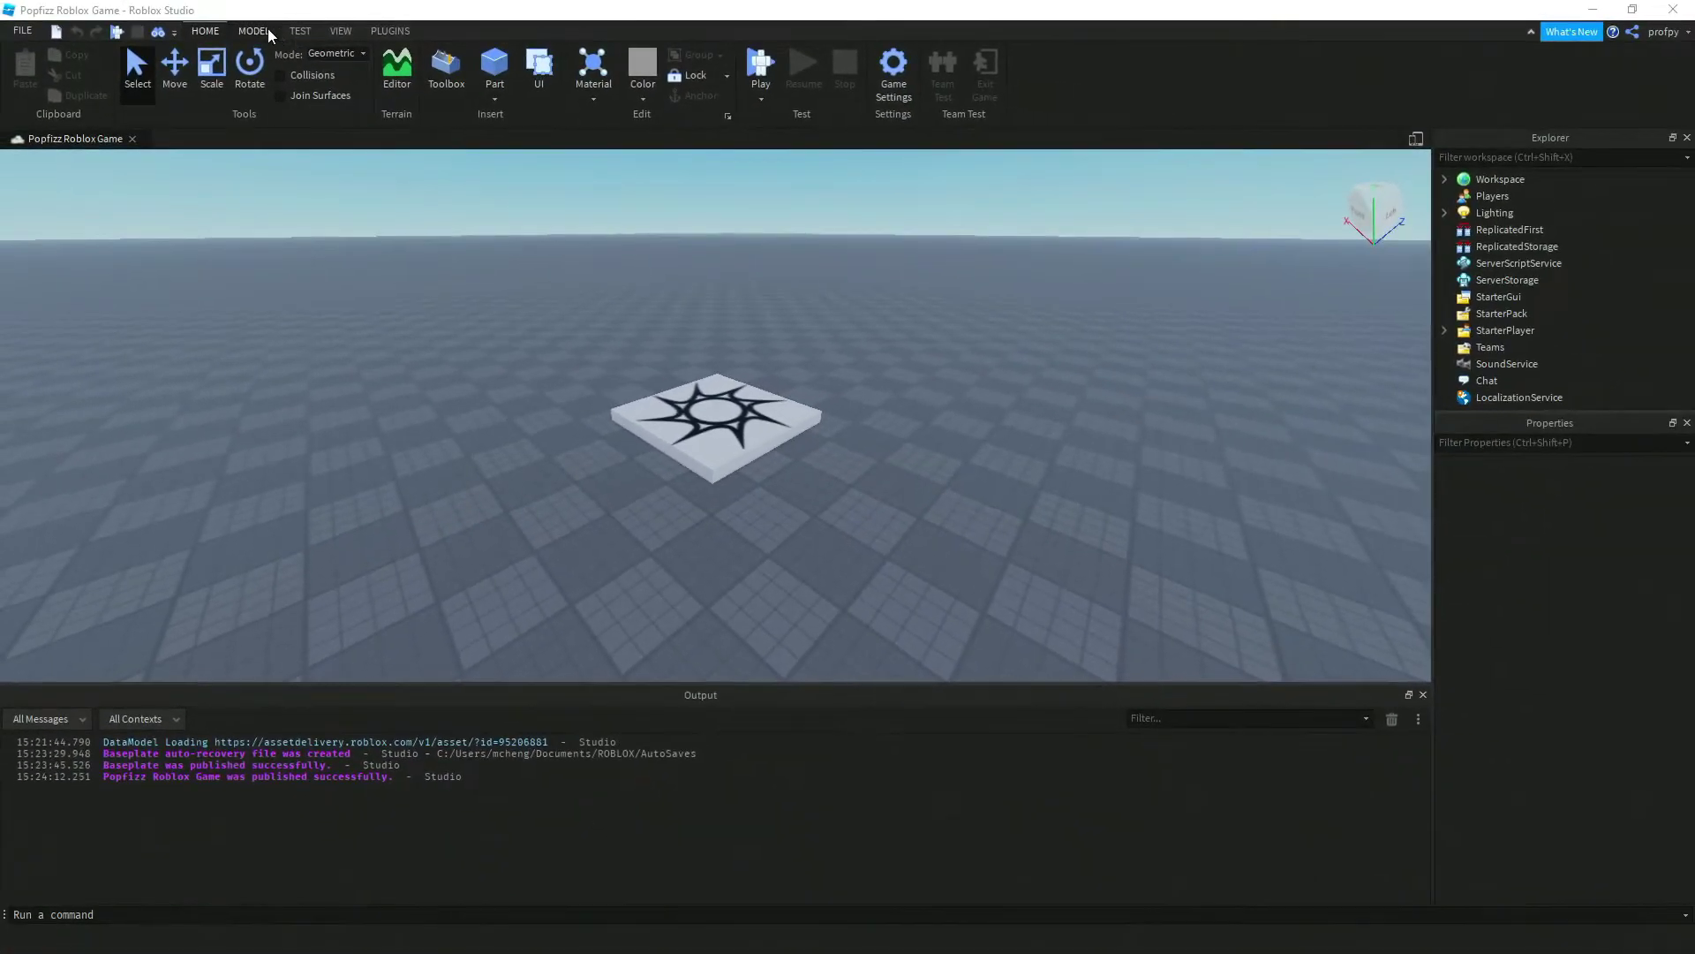
# - Show the MODEL tab tools, with grid snapping at 45° rotate and 1 stud move
pyautogui.click(267, 35)
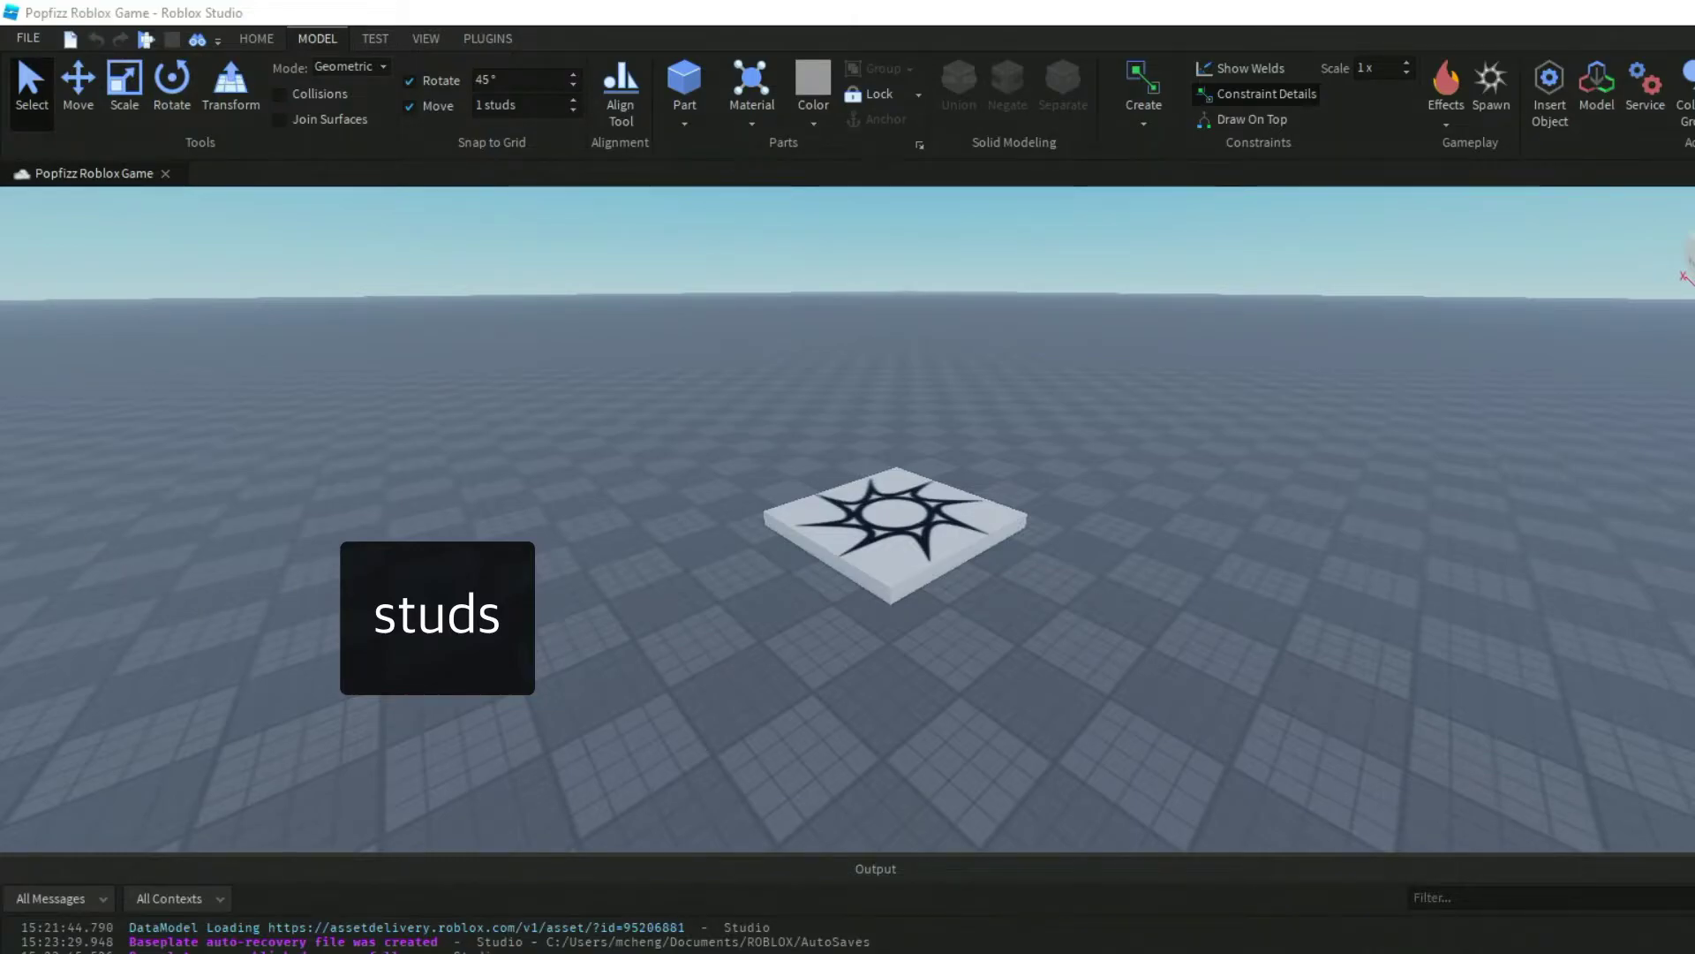
# - On the TEST tab, check the Play options, then preview the scene in an emulated iPhone 7 (667 x 375)
pyautogui.click(379, 45)
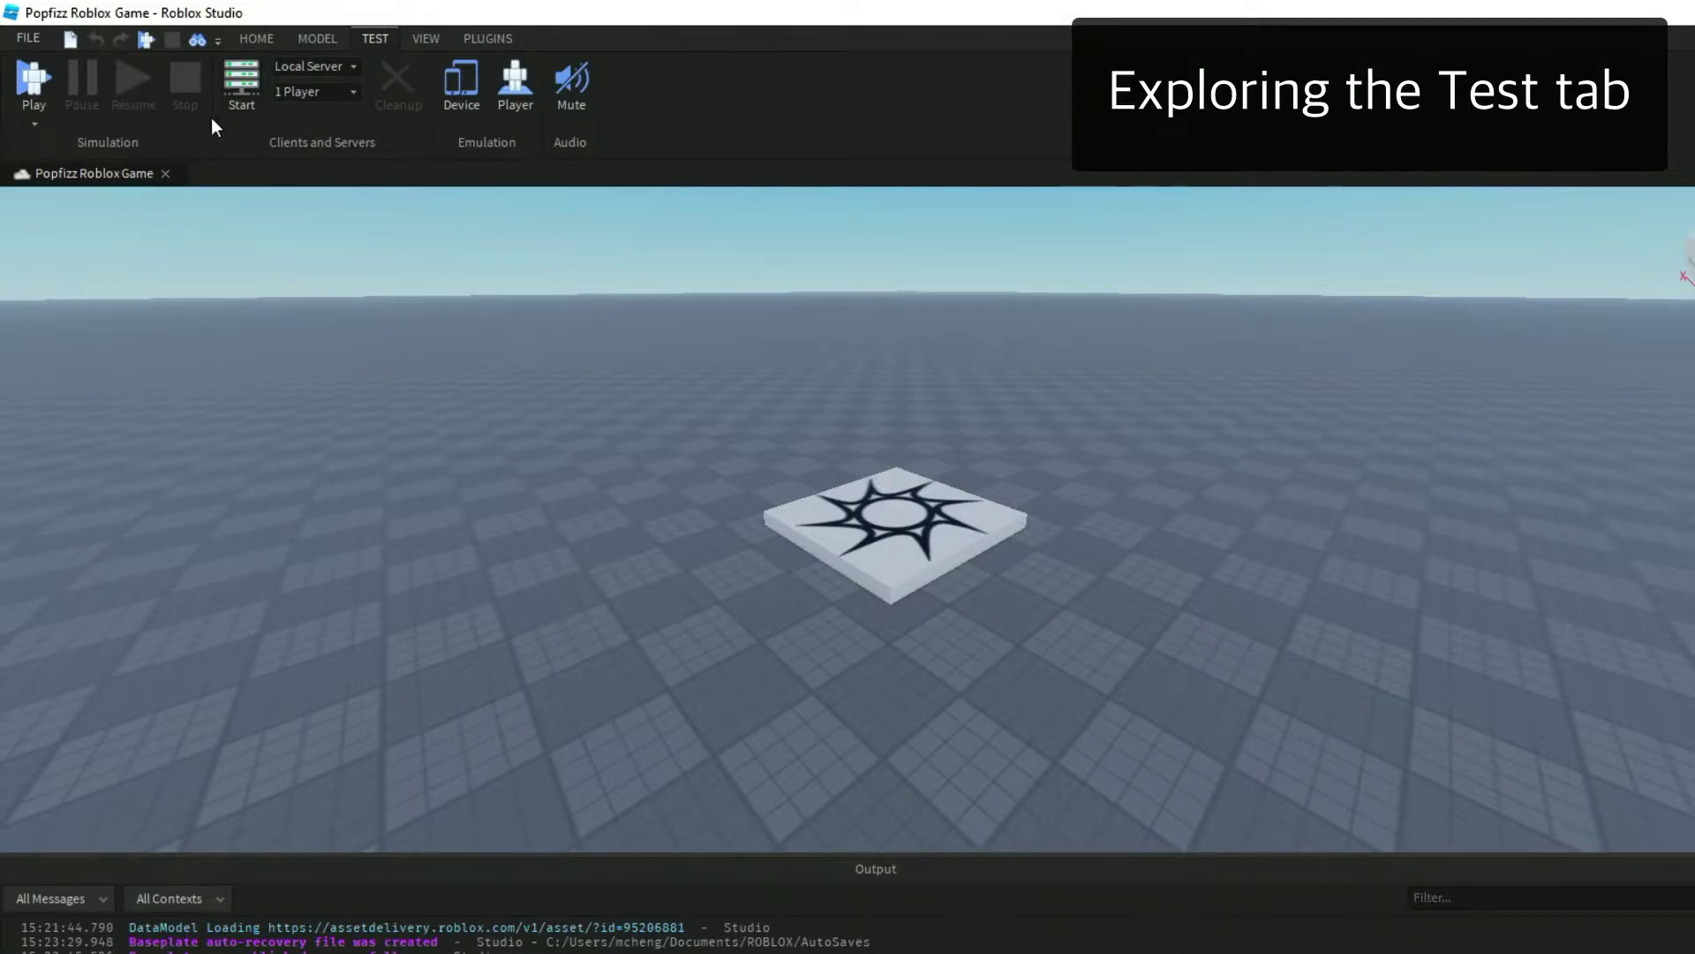
pyautogui.click(34, 122)
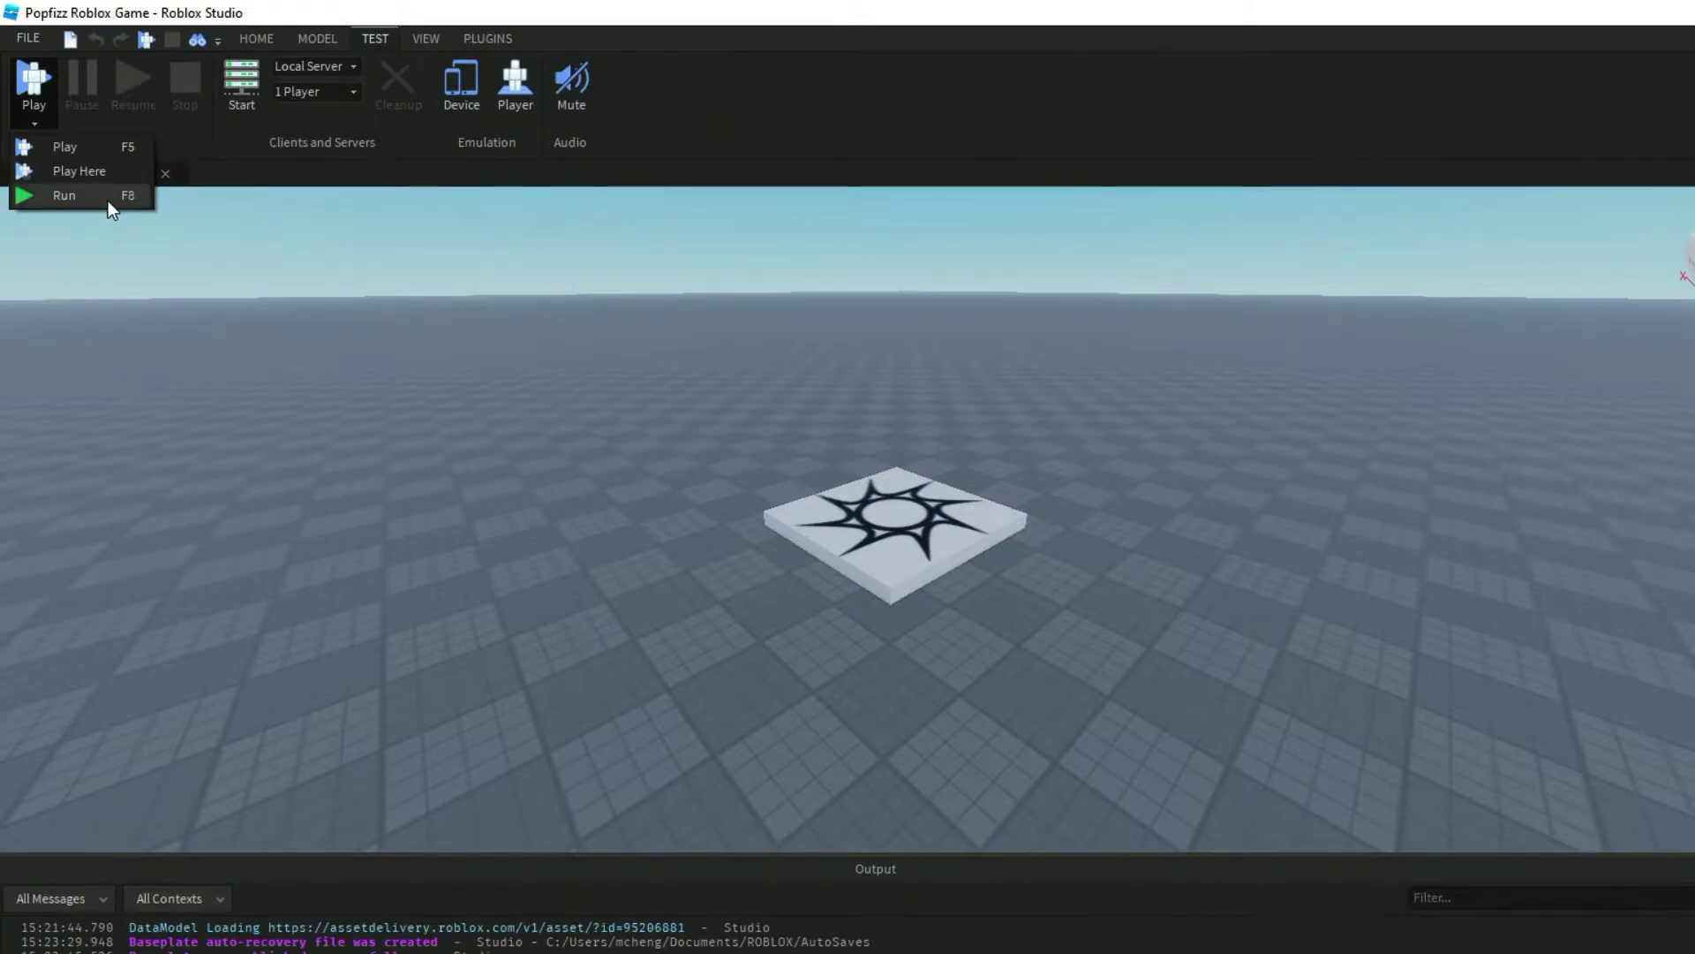
pyautogui.click(653, 11)
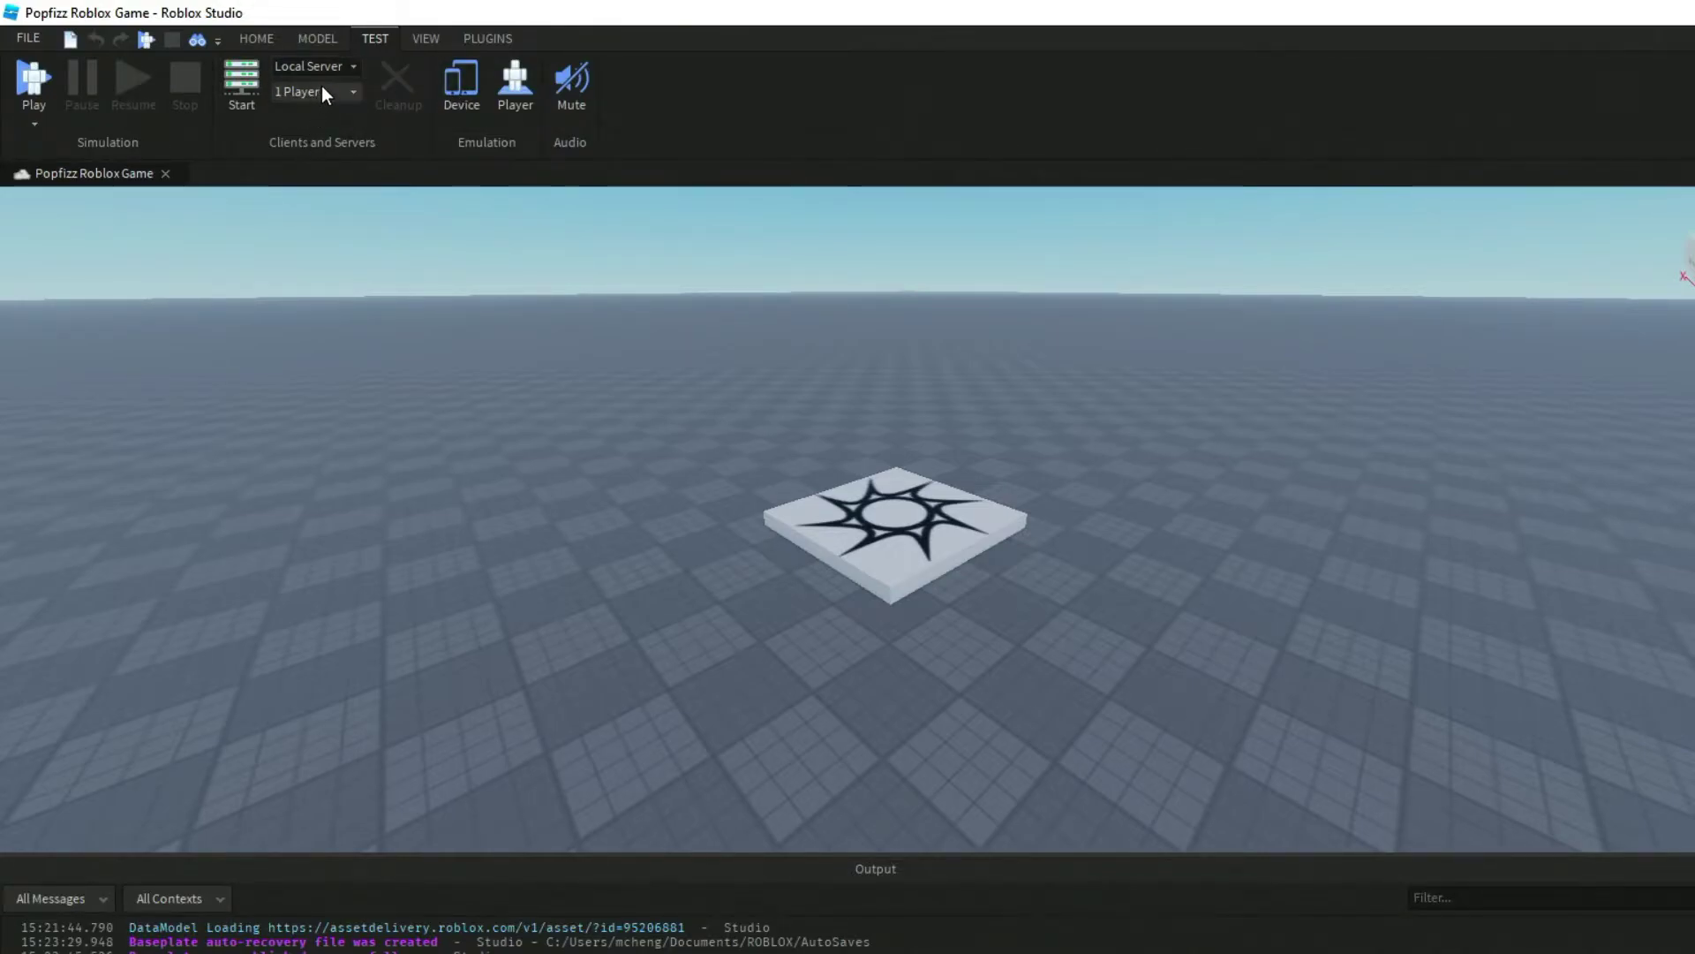
pyautogui.click(470, 105)
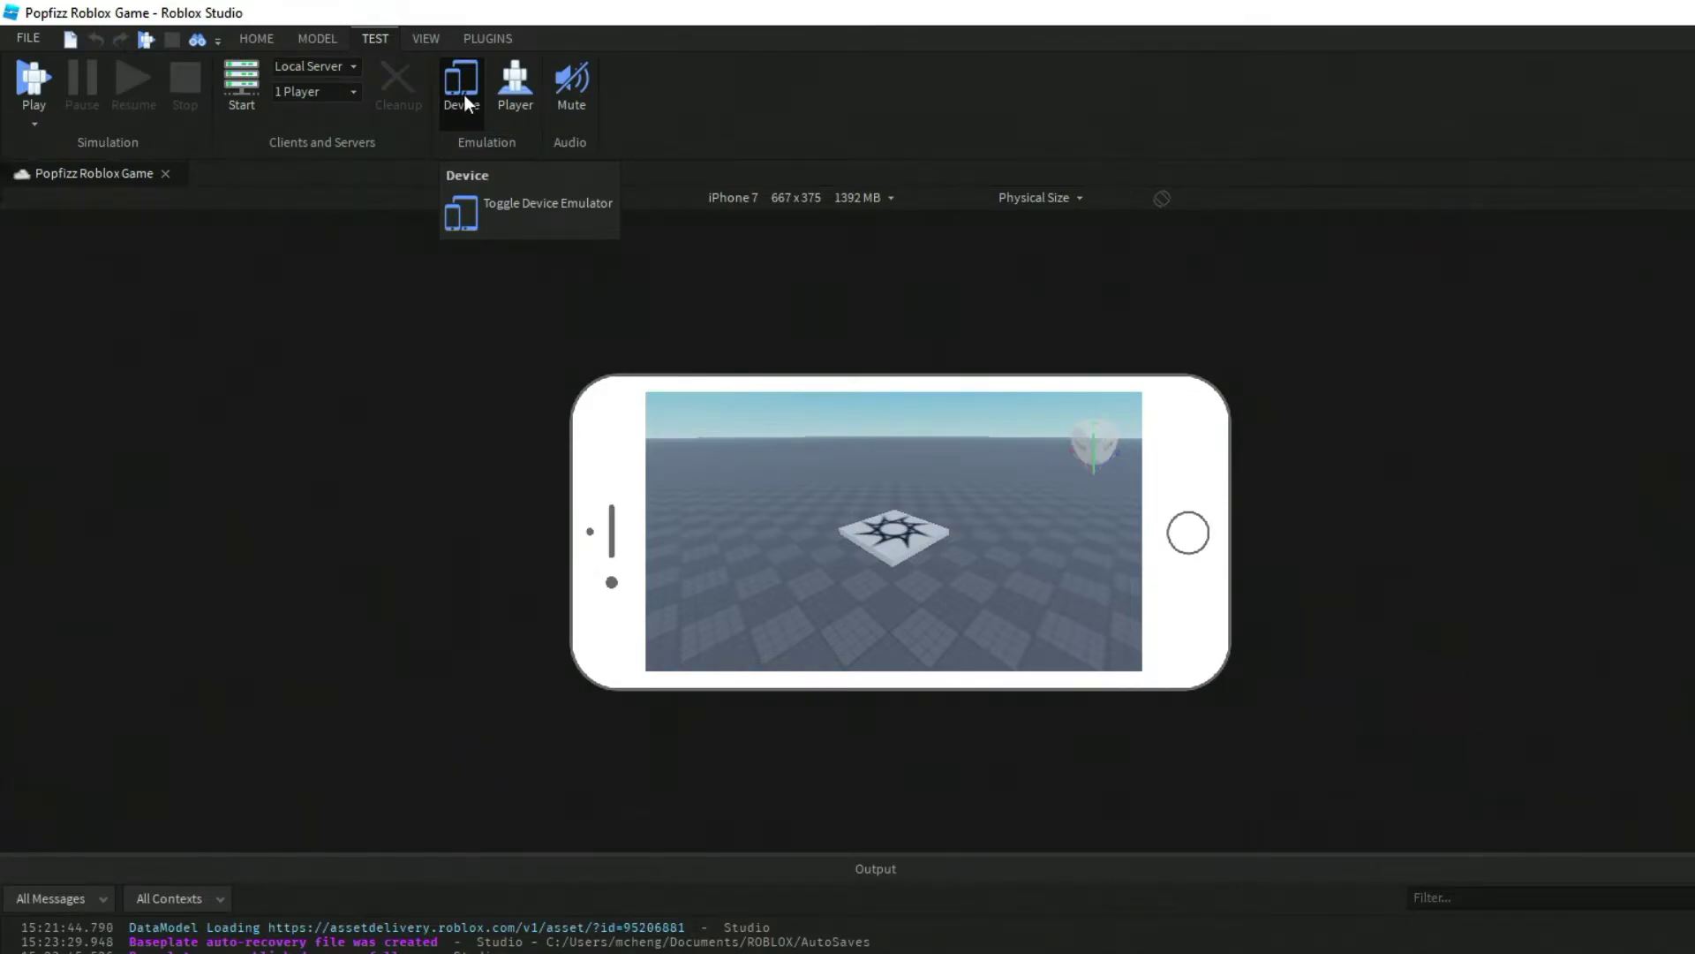
# - Preview the scene as an iPad 2 at 1024x768, then as an HD 1080 screen
pyautogui.click(464, 94)
pyautogui.click(464, 94)
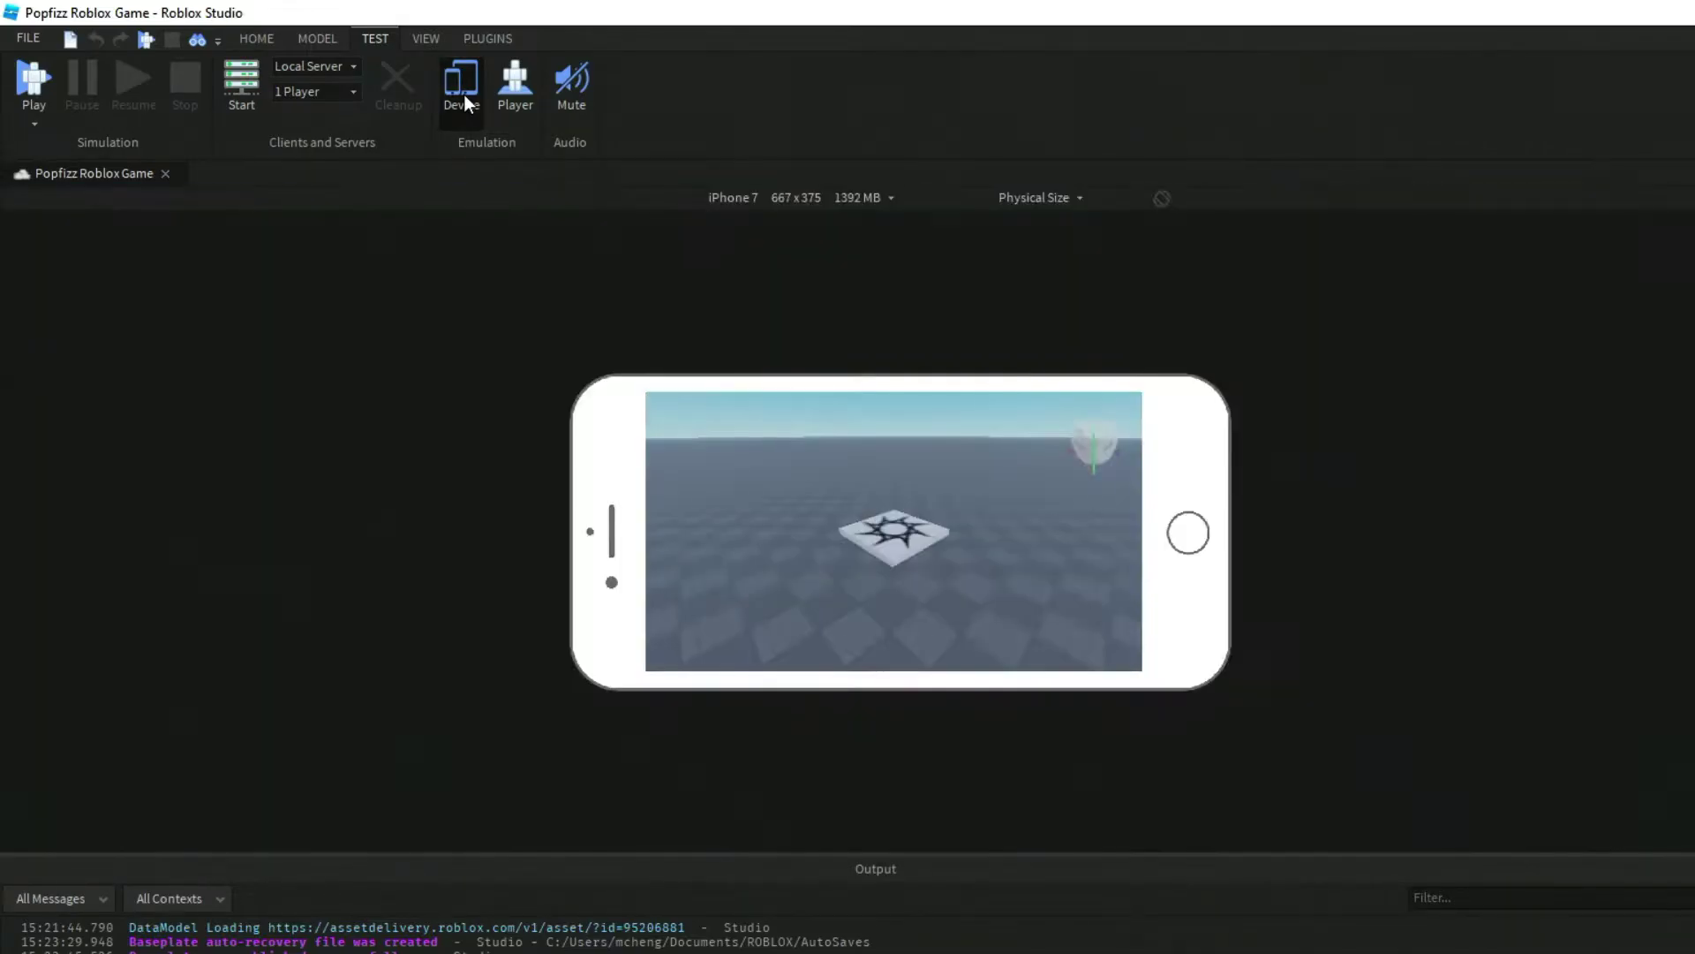
pyautogui.click(786, 198)
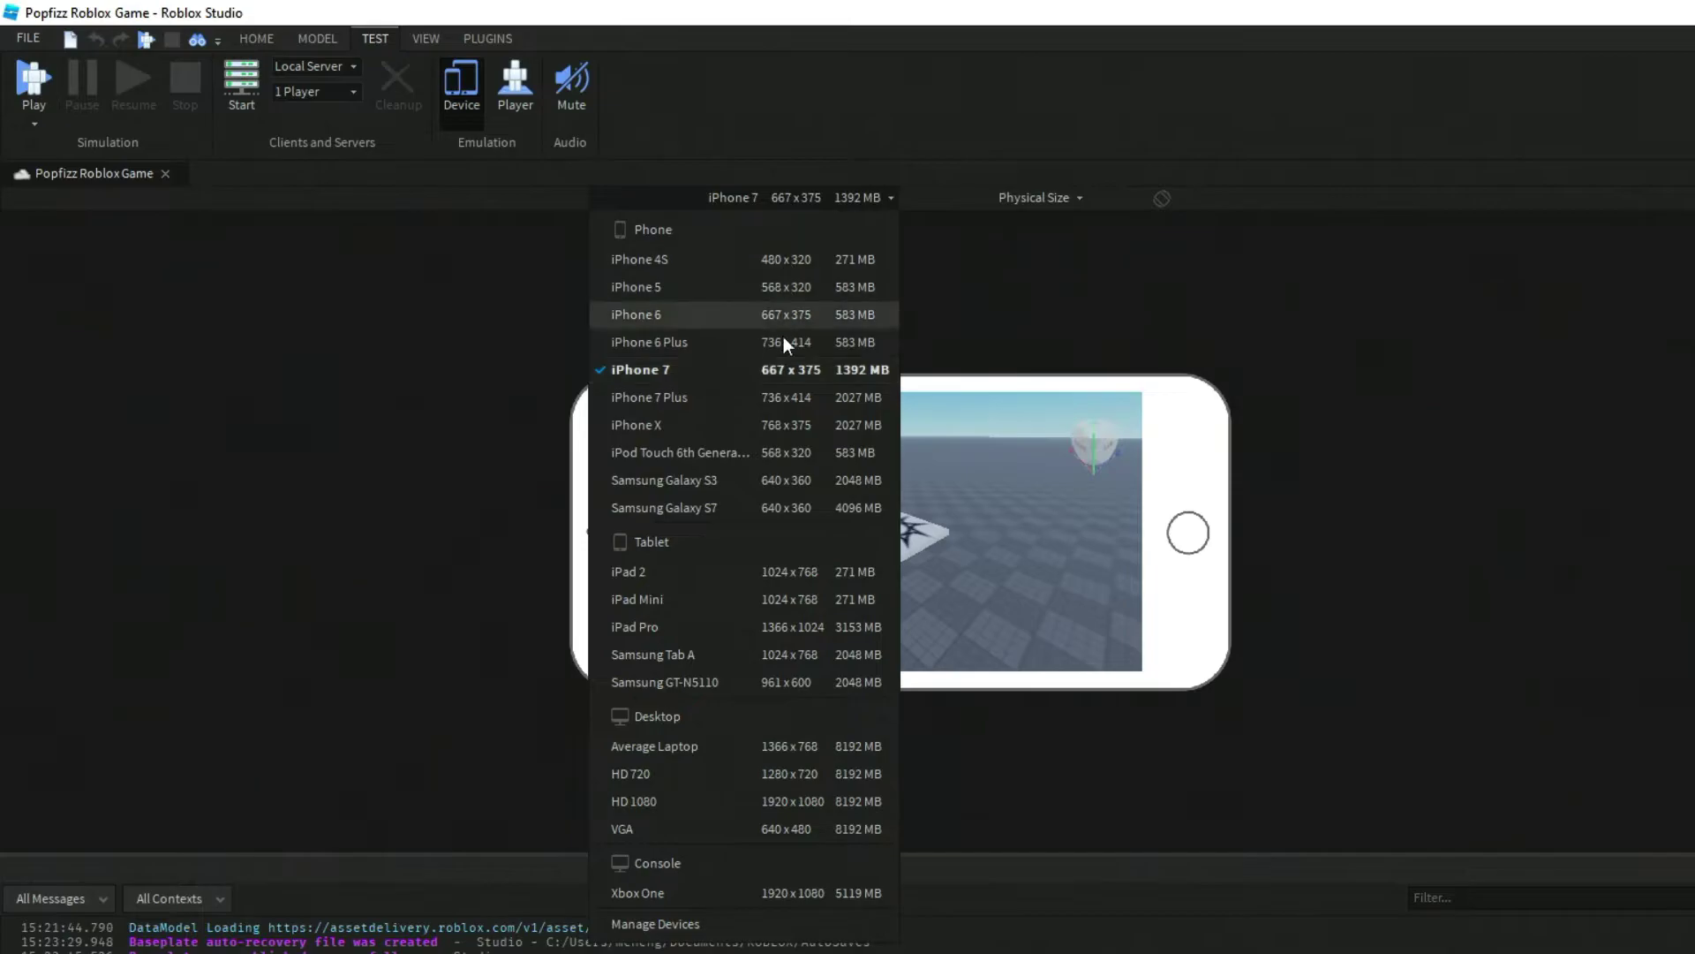
pyautogui.click(744, 573)
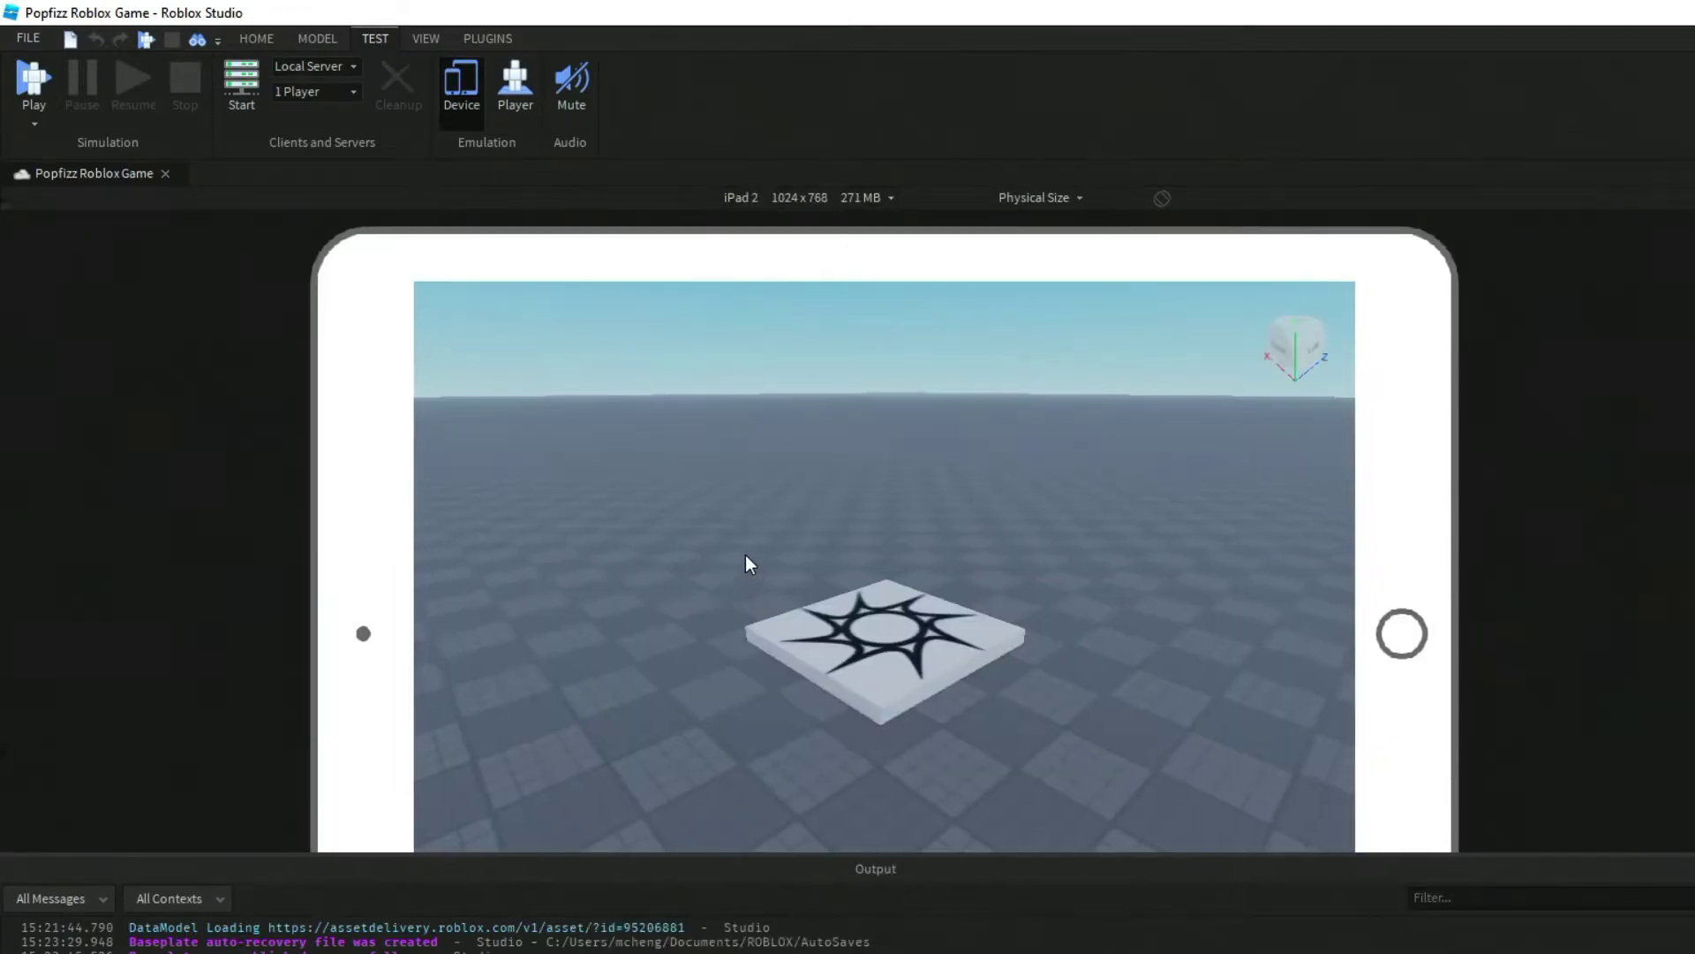
pyautogui.click(802, 198)
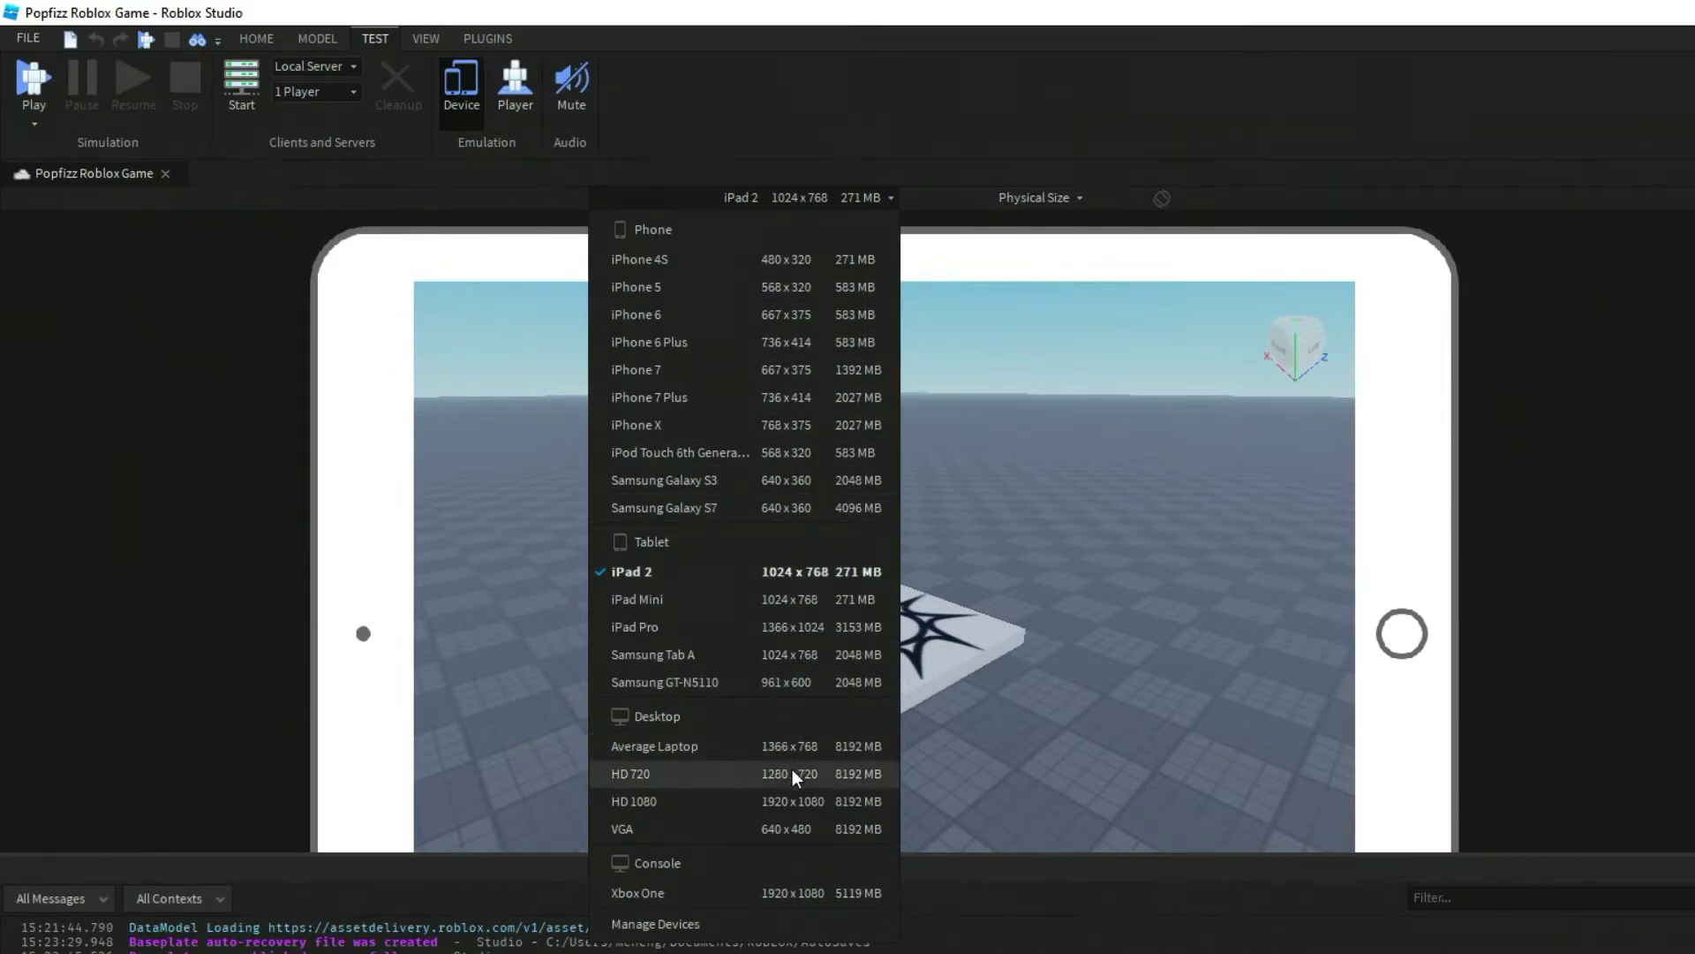
pyautogui.click(827, 799)
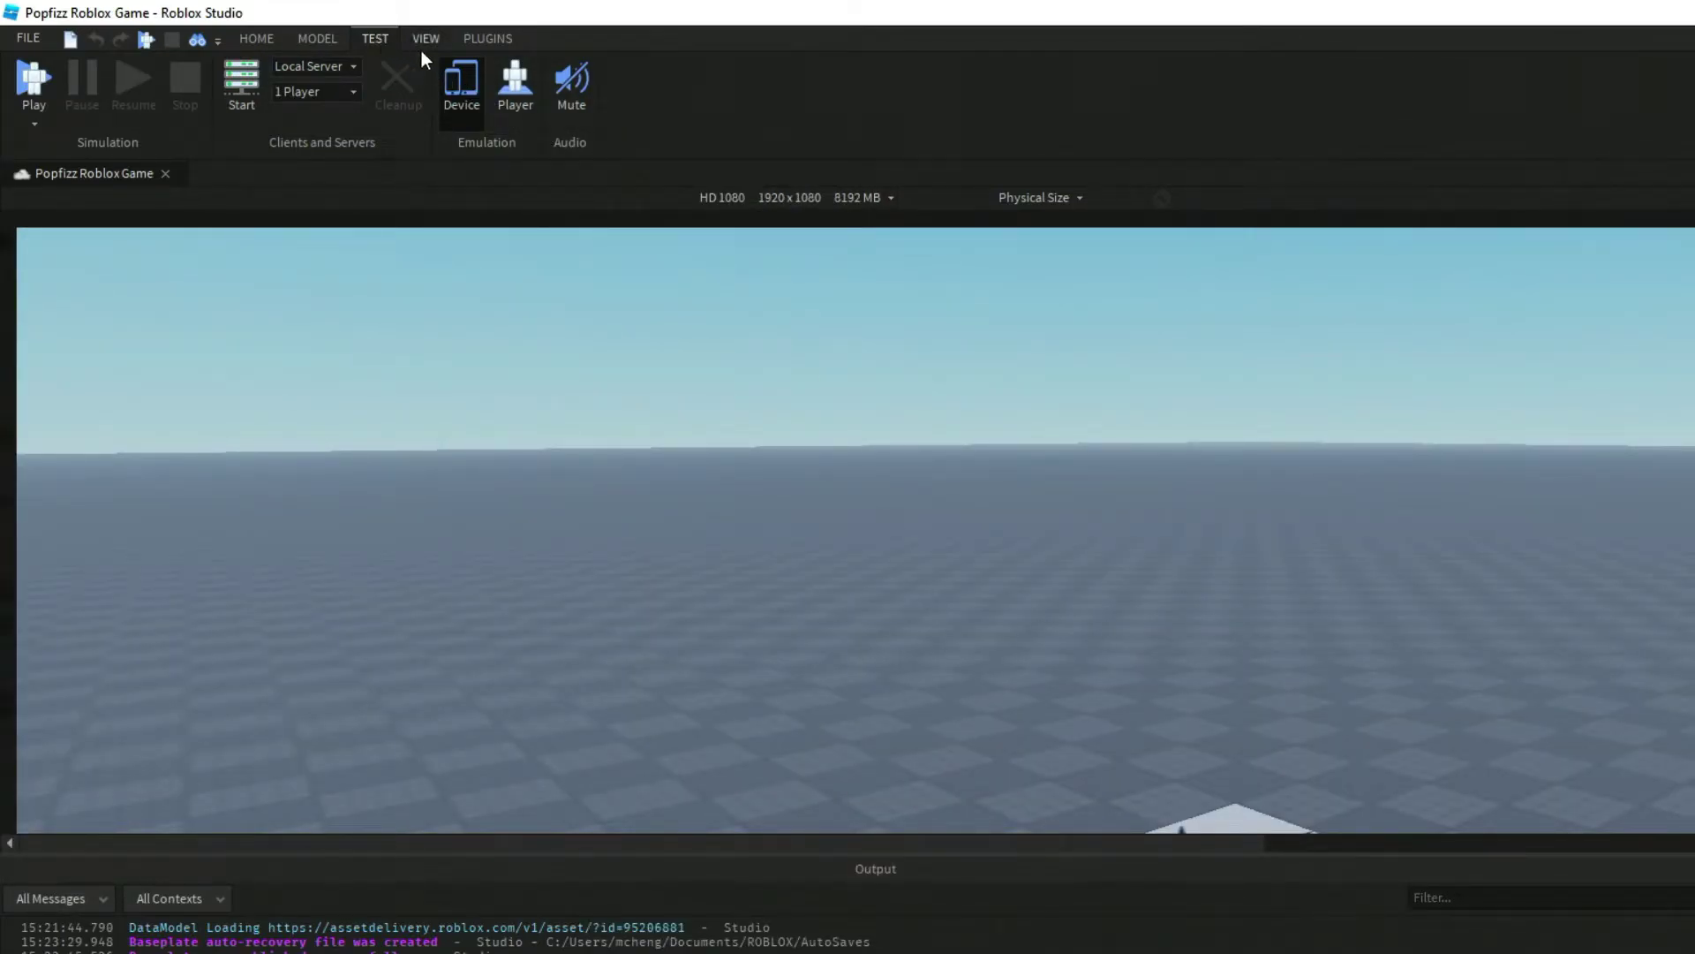
# - Turn device emulation off so the baseplate fills the regular viewport
pyautogui.click(455, 89)
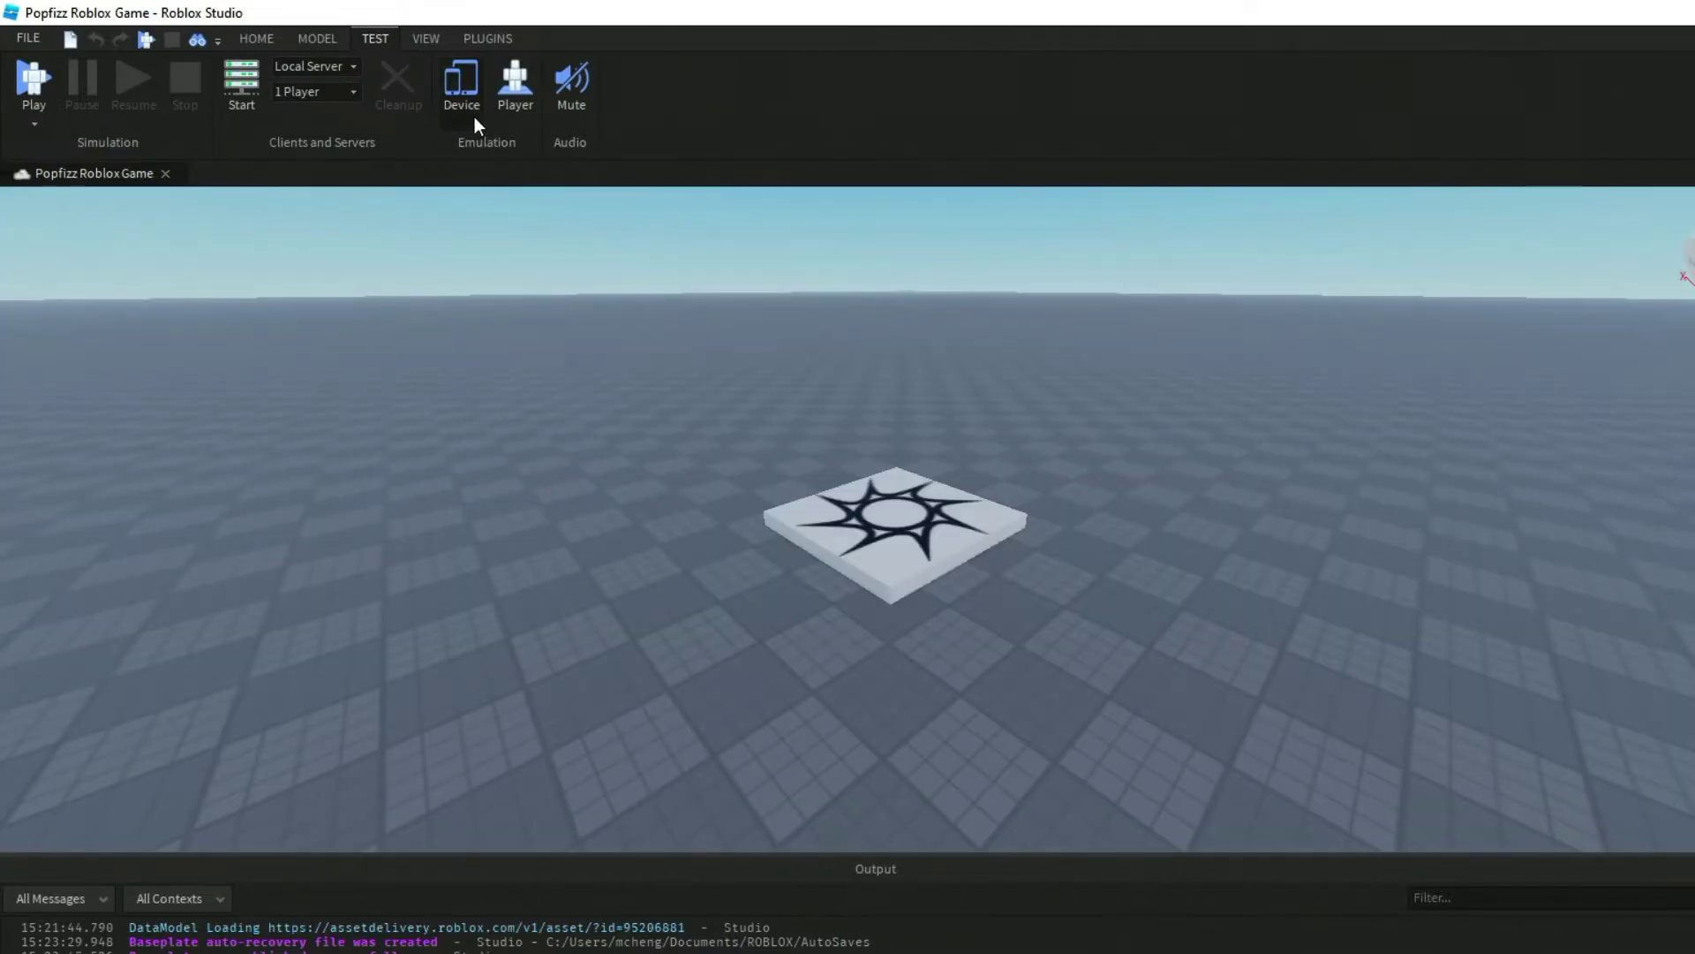
pyautogui.click(470, 119)
pyautogui.click(466, 115)
pyautogui.click(466, 93)
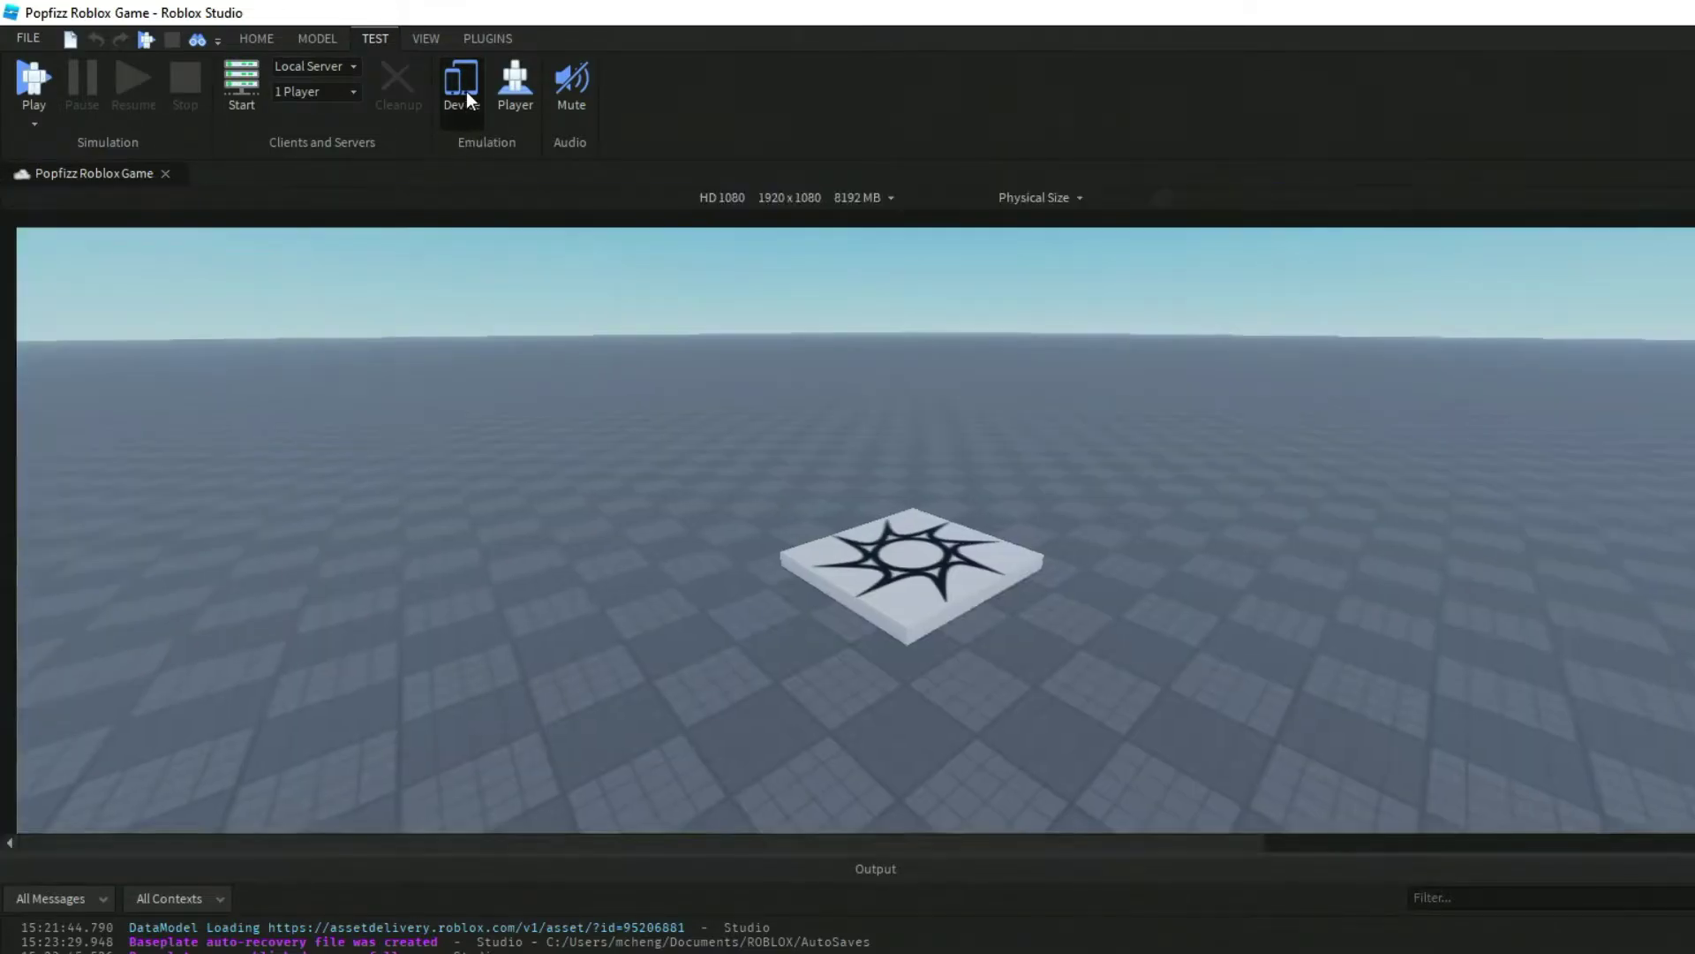
pyautogui.click(881, 197)
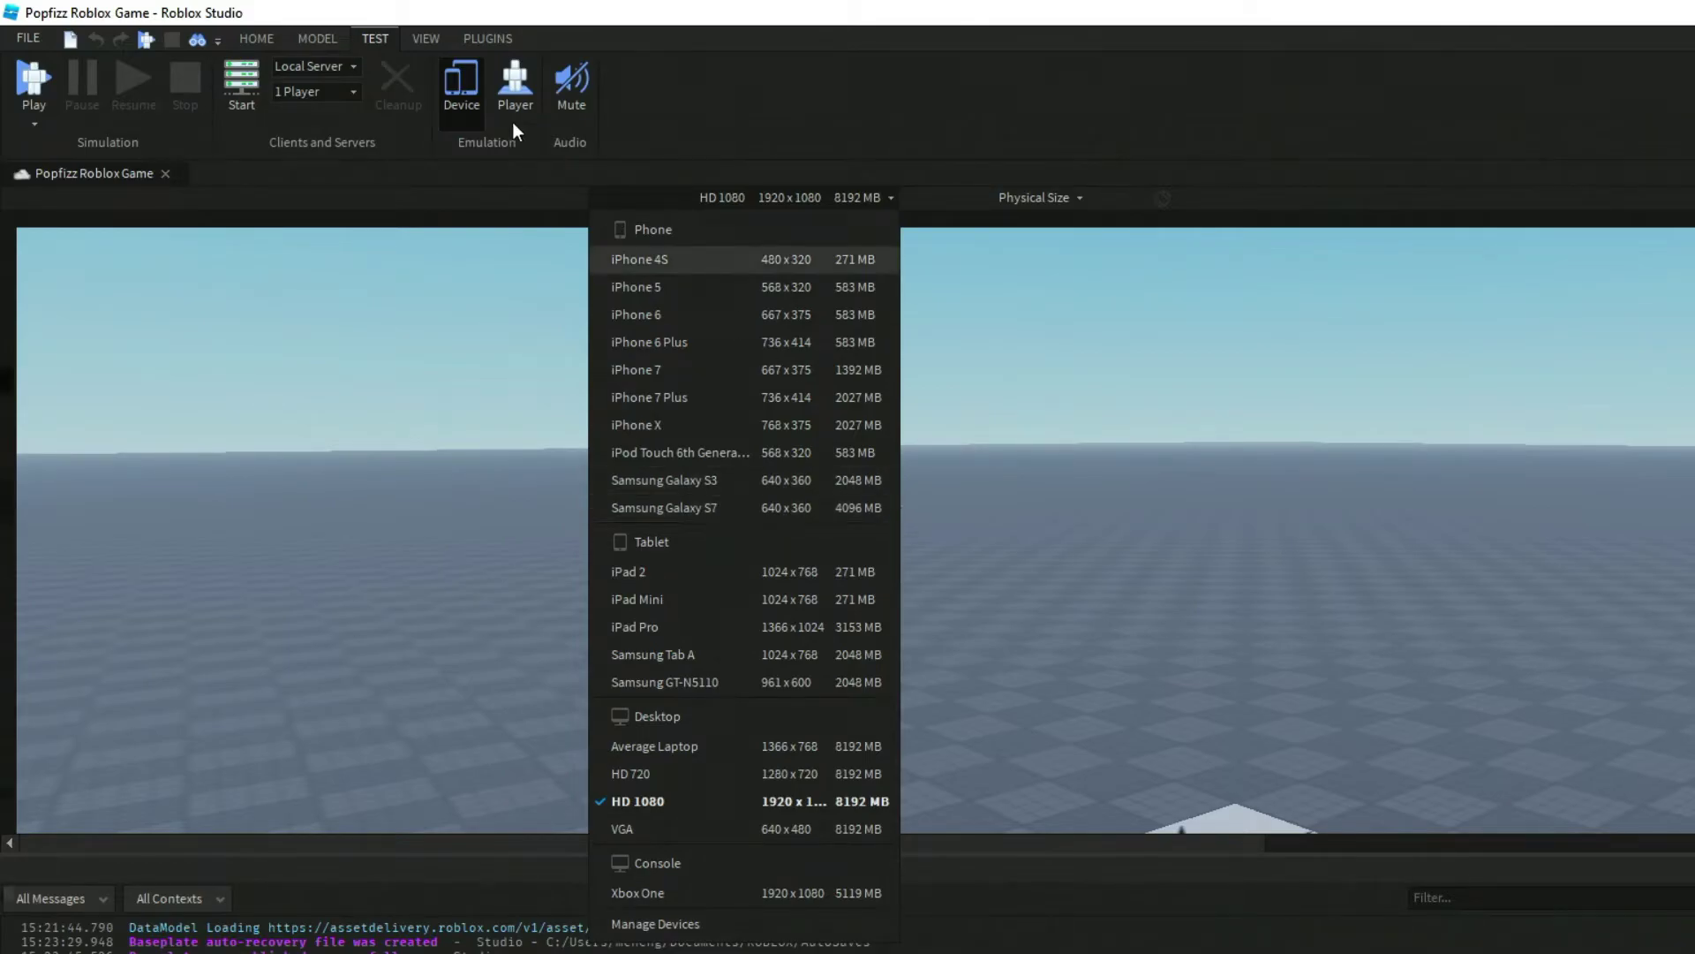
pyautogui.click(469, 82)
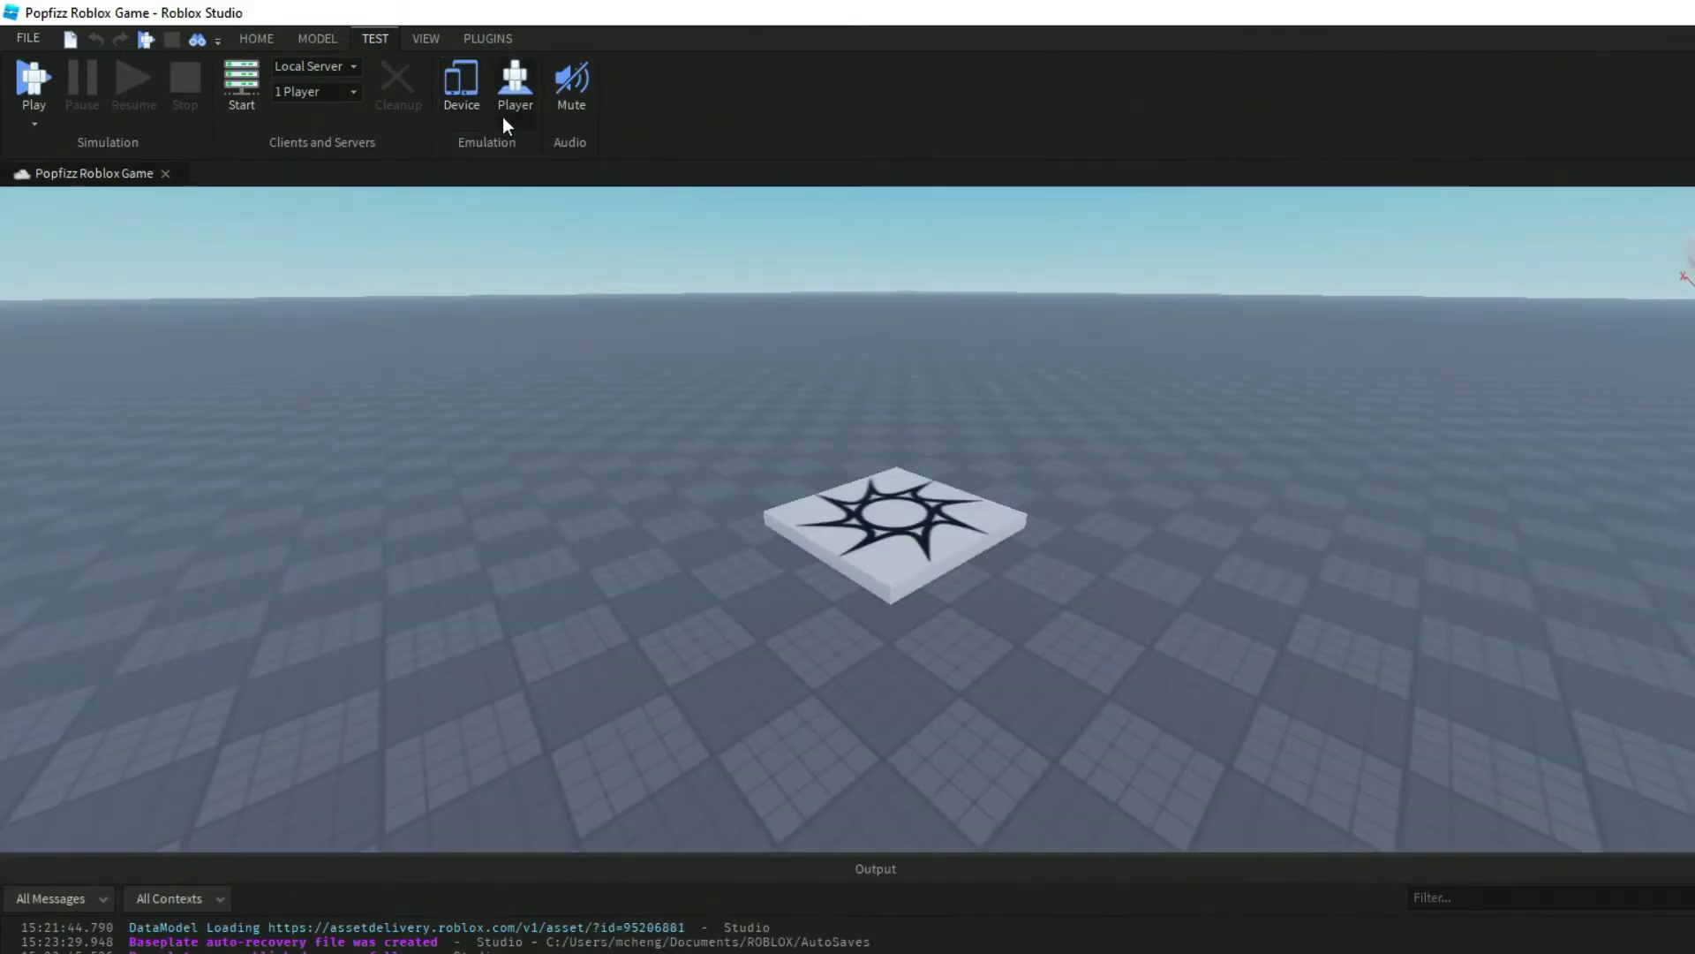
# - Mute game audio, then on the VIEW tab toggle the Output log and hide the Command Bar
pyautogui.click(571, 81)
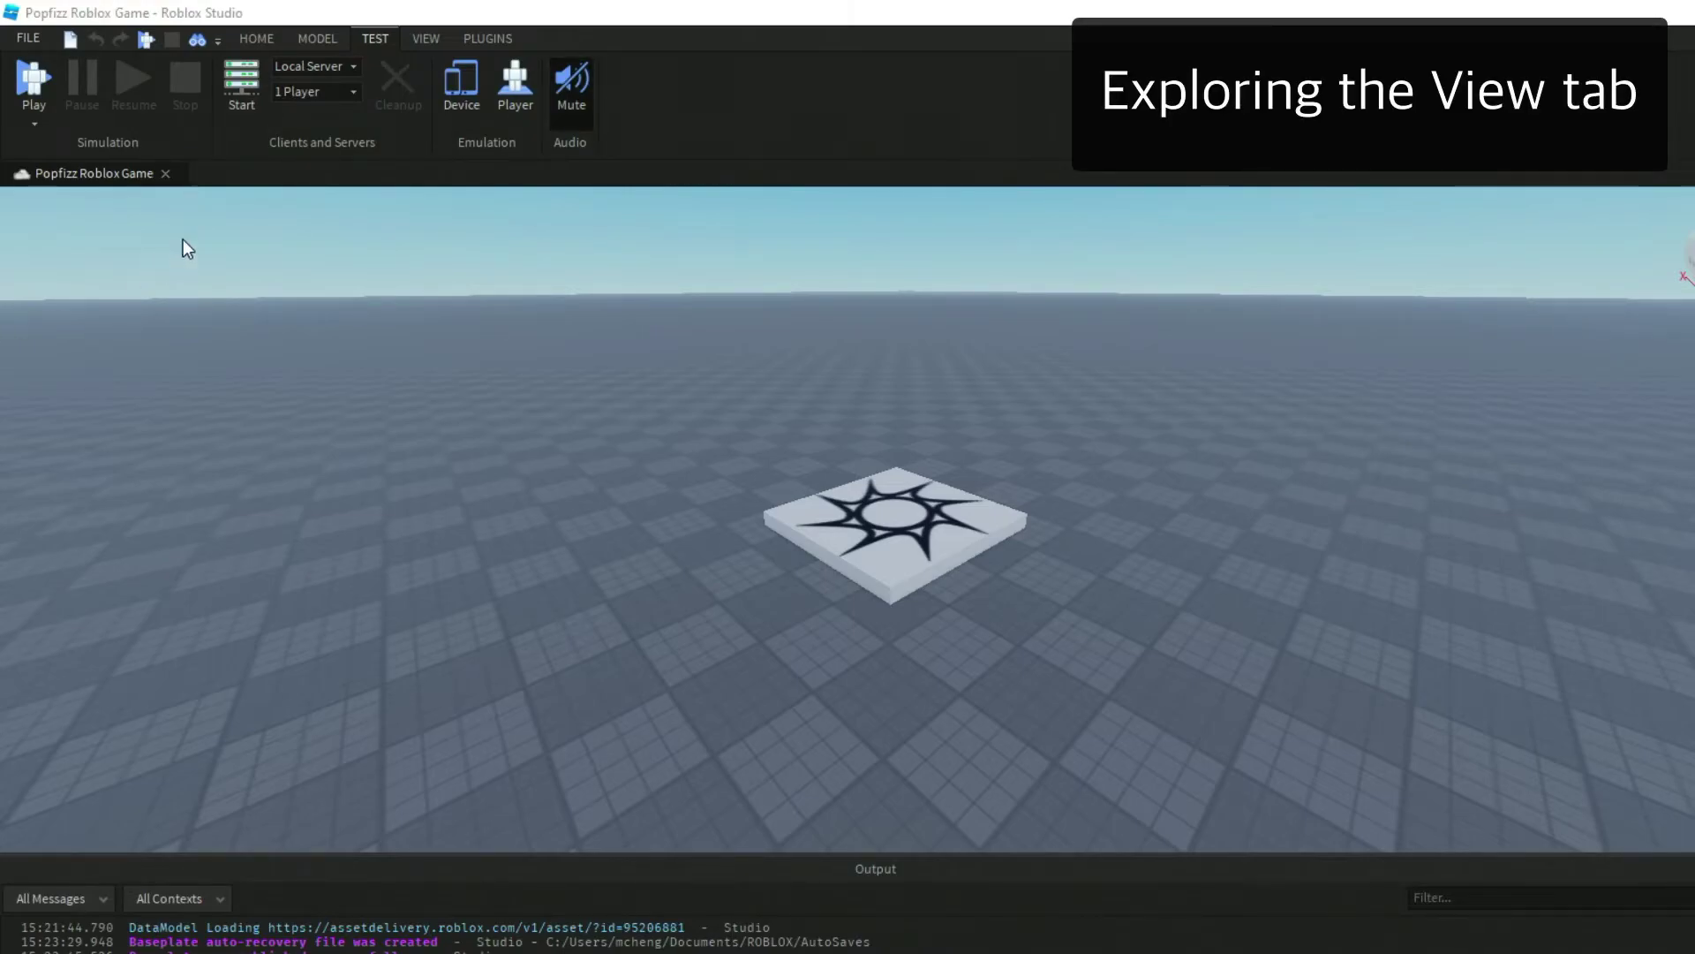
pyautogui.click(427, 39)
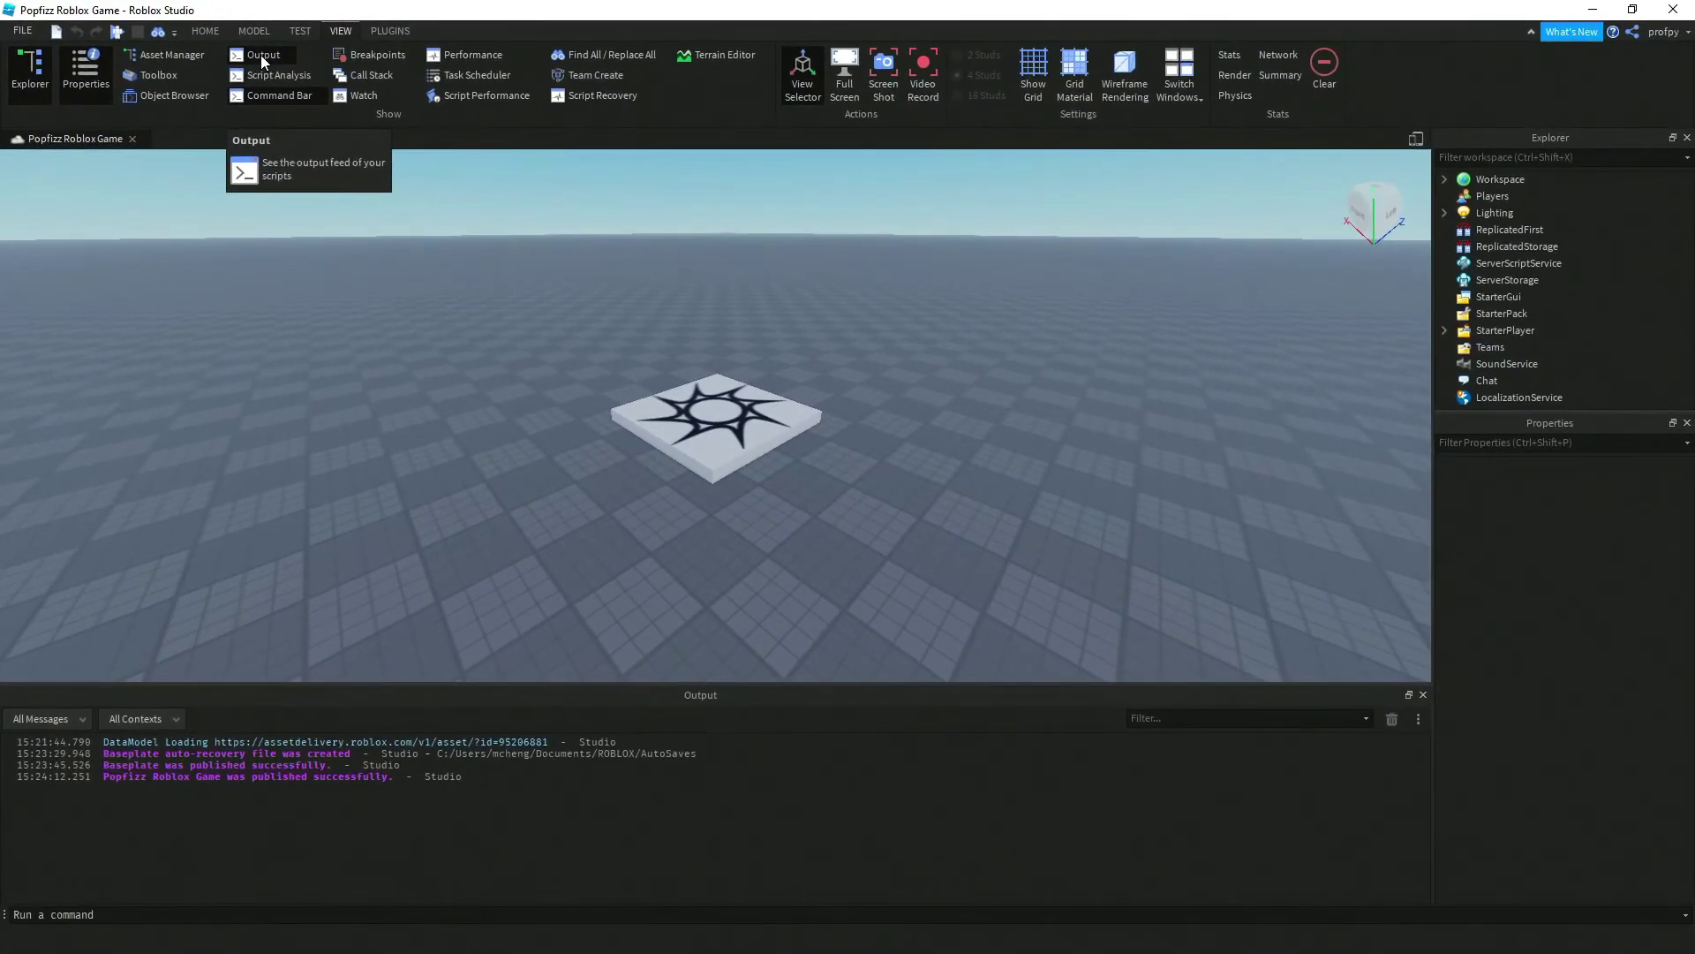
pyautogui.click(262, 55)
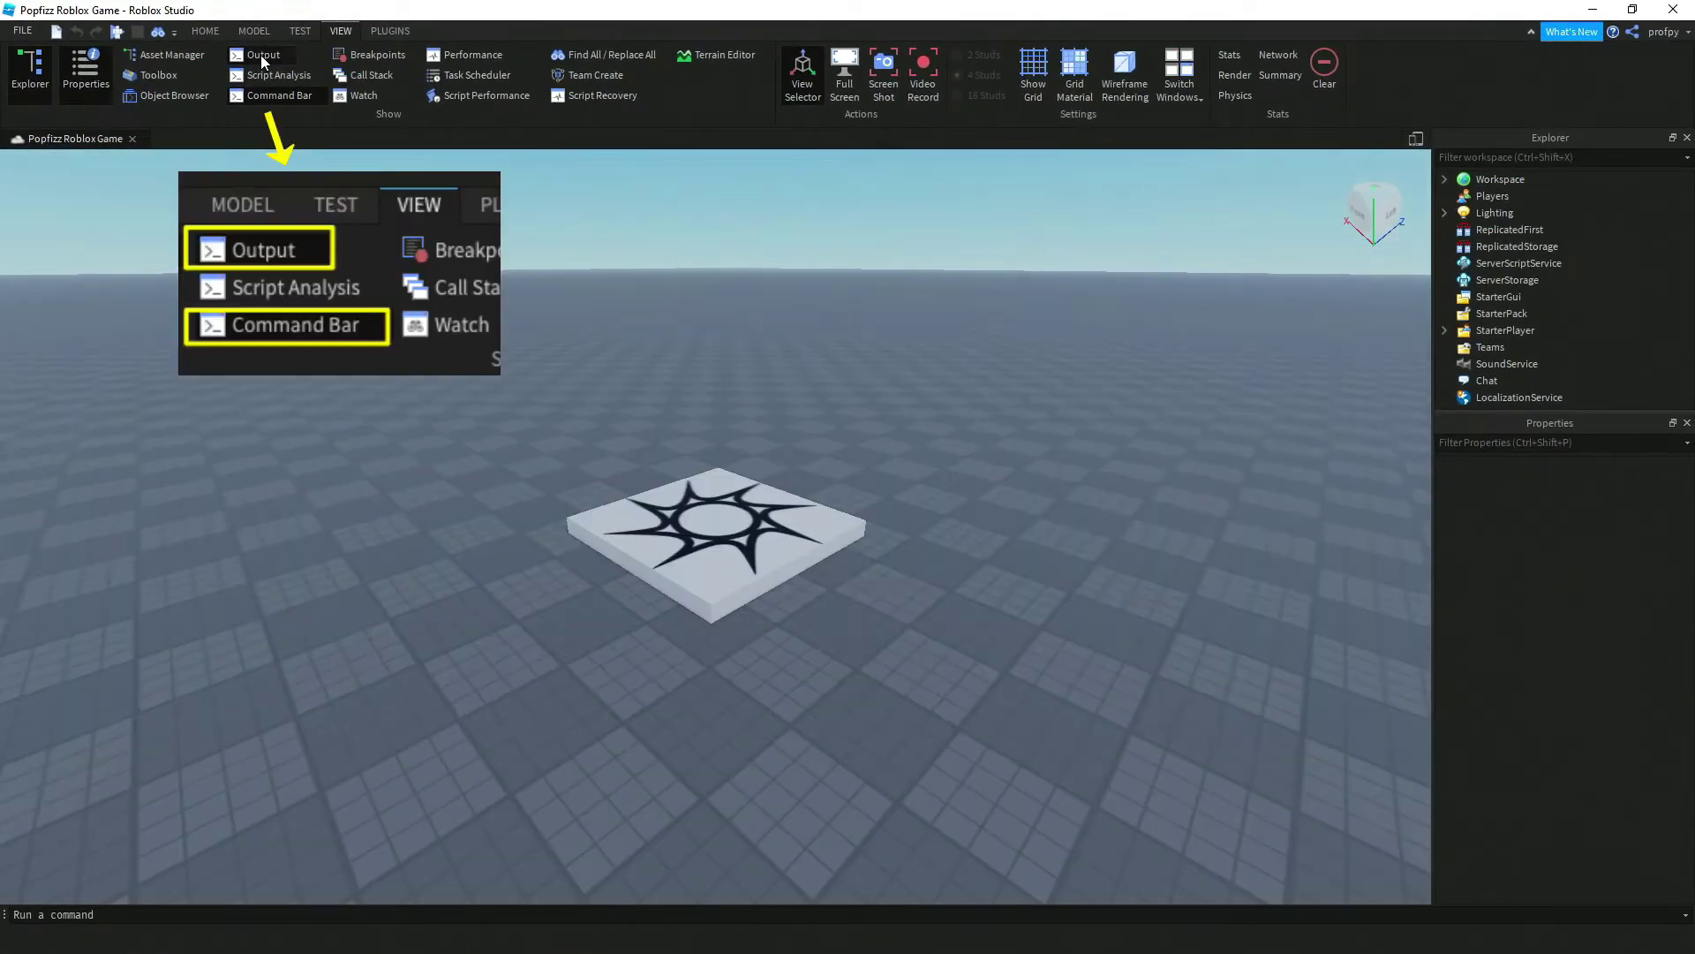
pyautogui.click(262, 55)
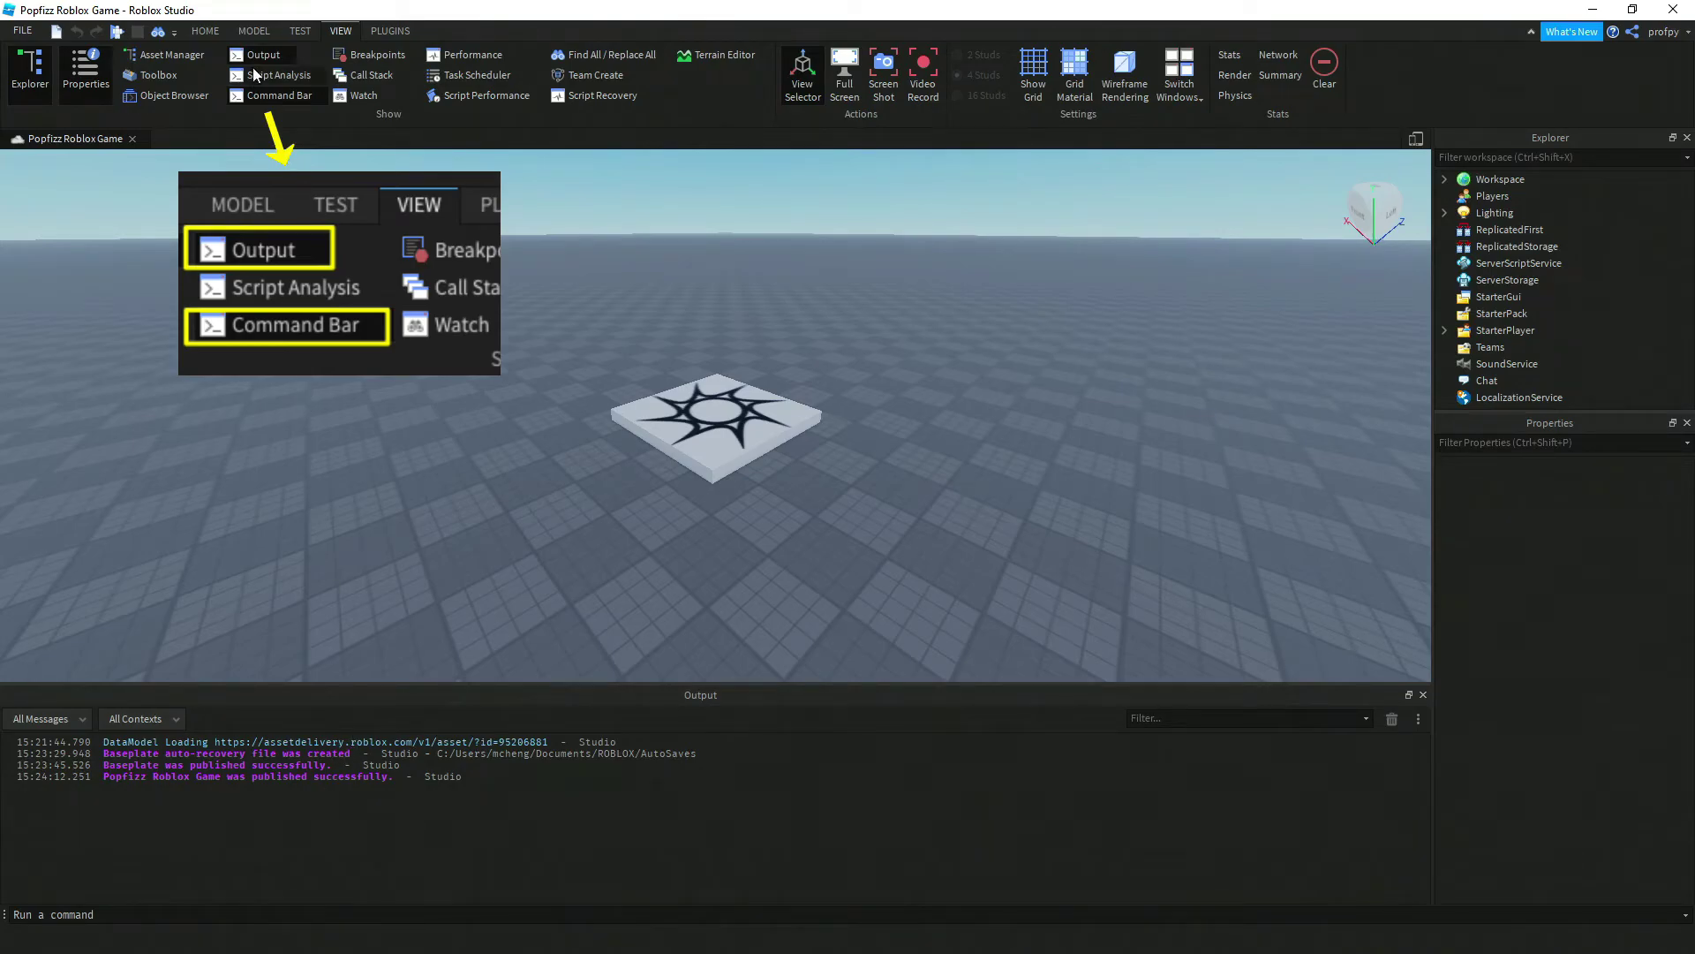
pyautogui.click(263, 96)
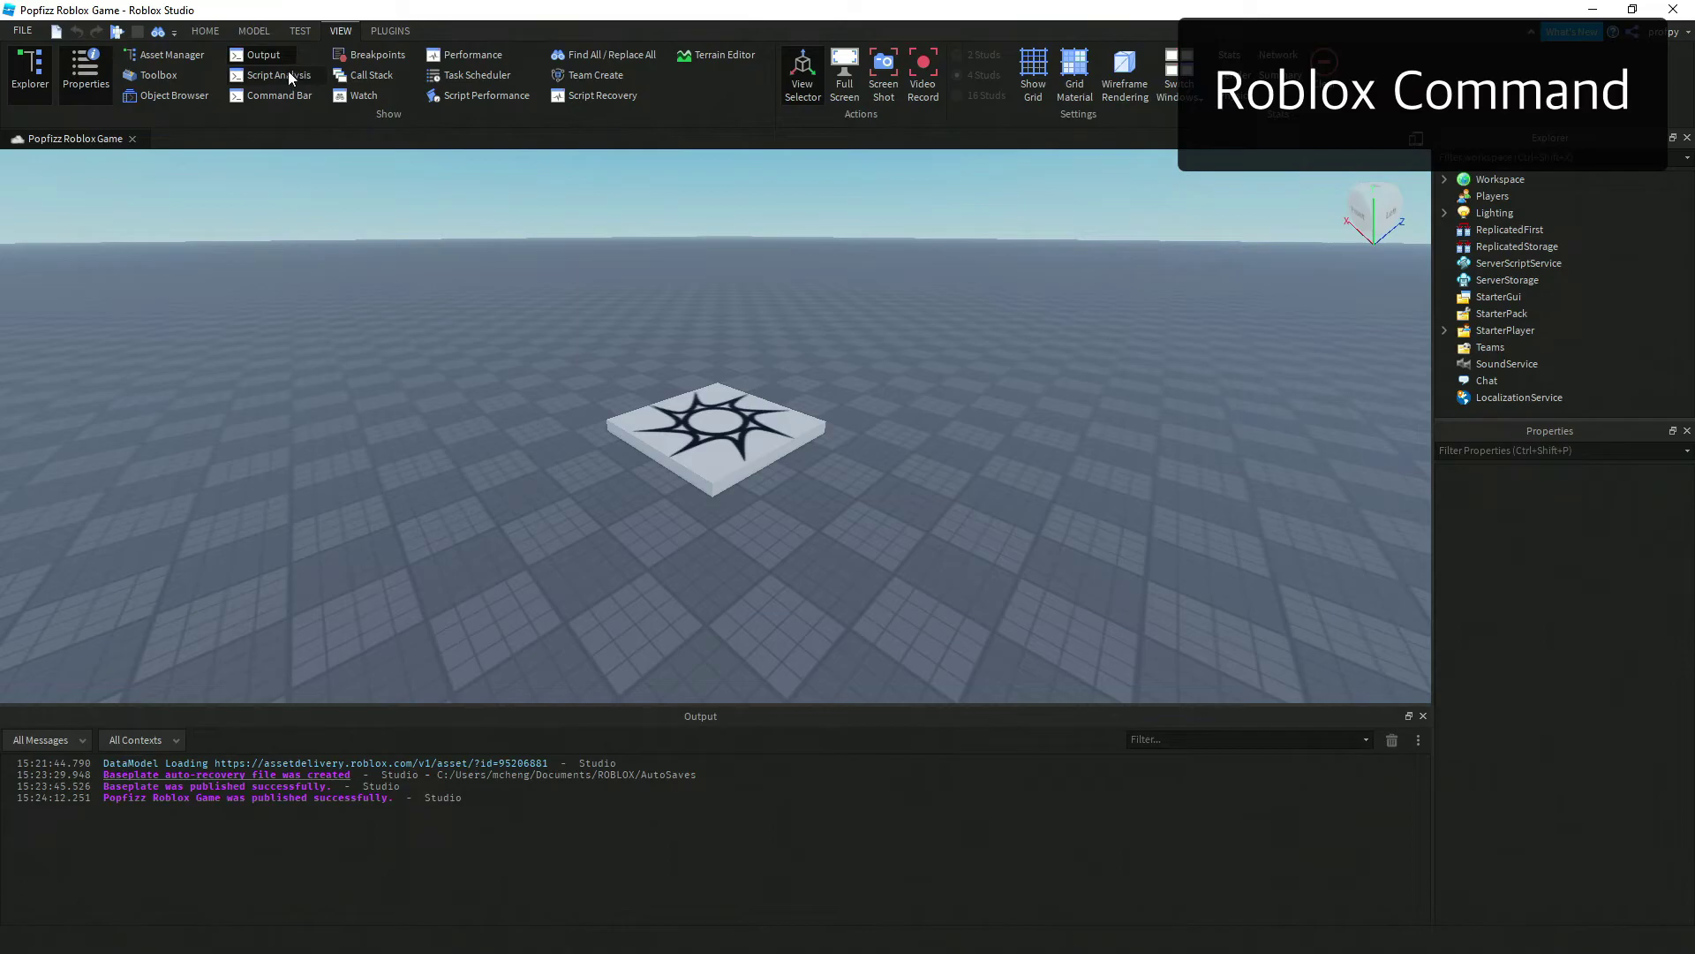
# - Reopen the Command Bar and run print("Hello World") so Output shows Hello World
pyautogui.click(294, 99)
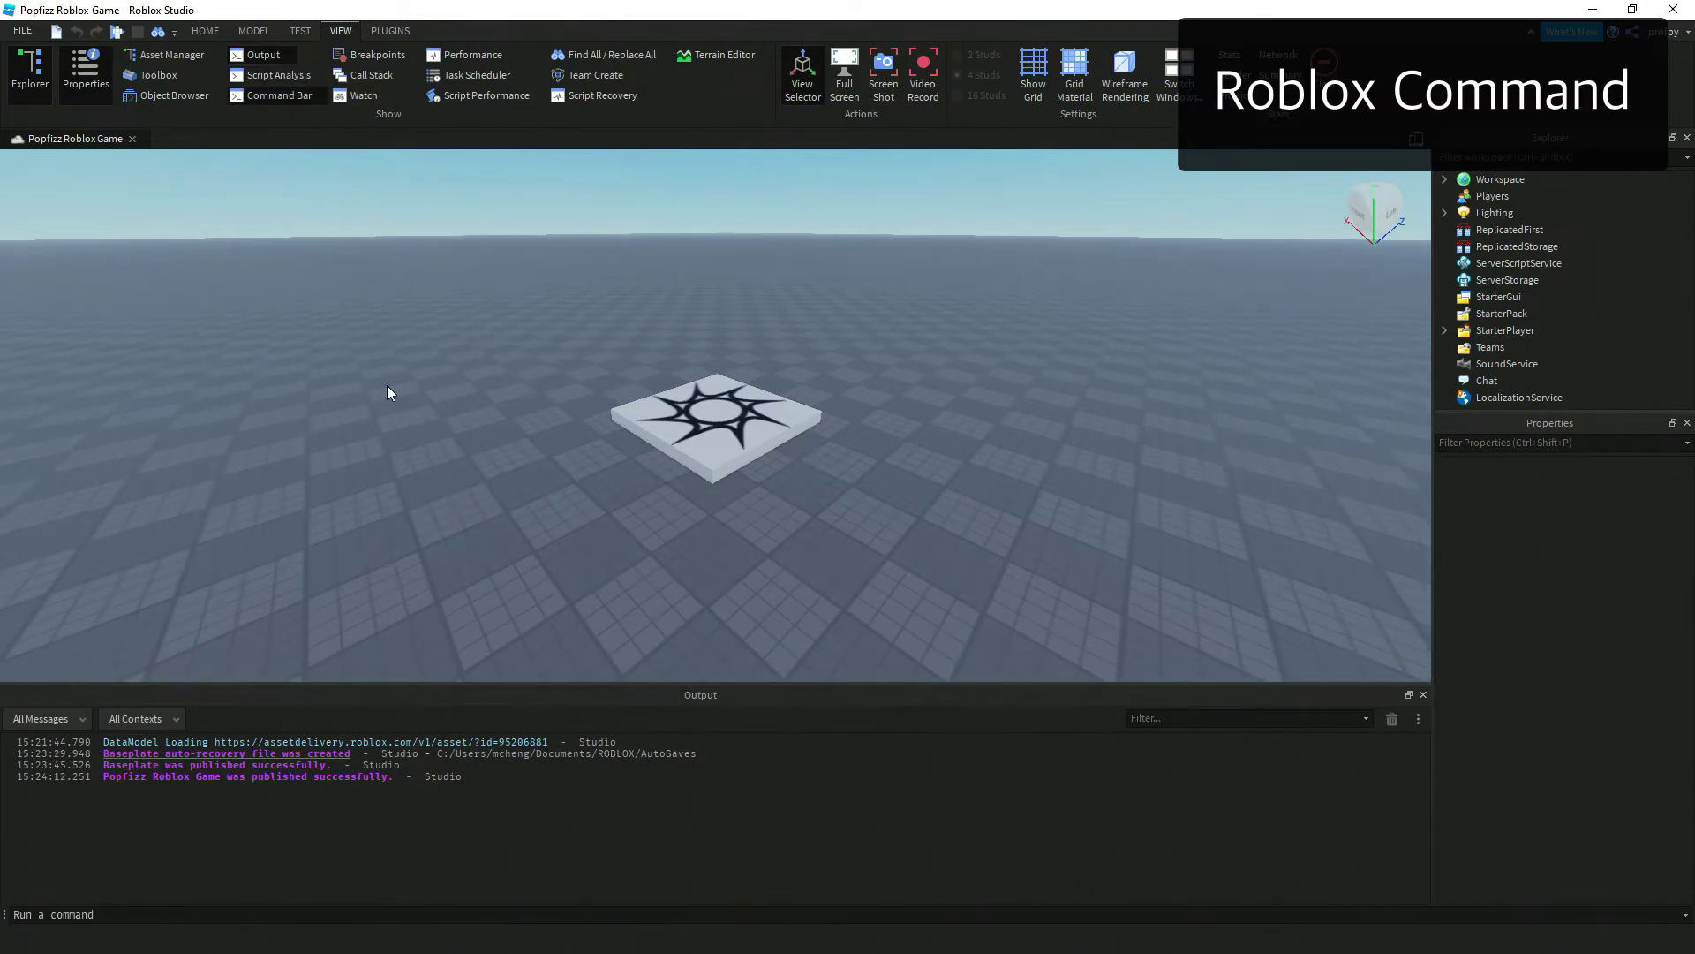
pyautogui.click(926, 915)
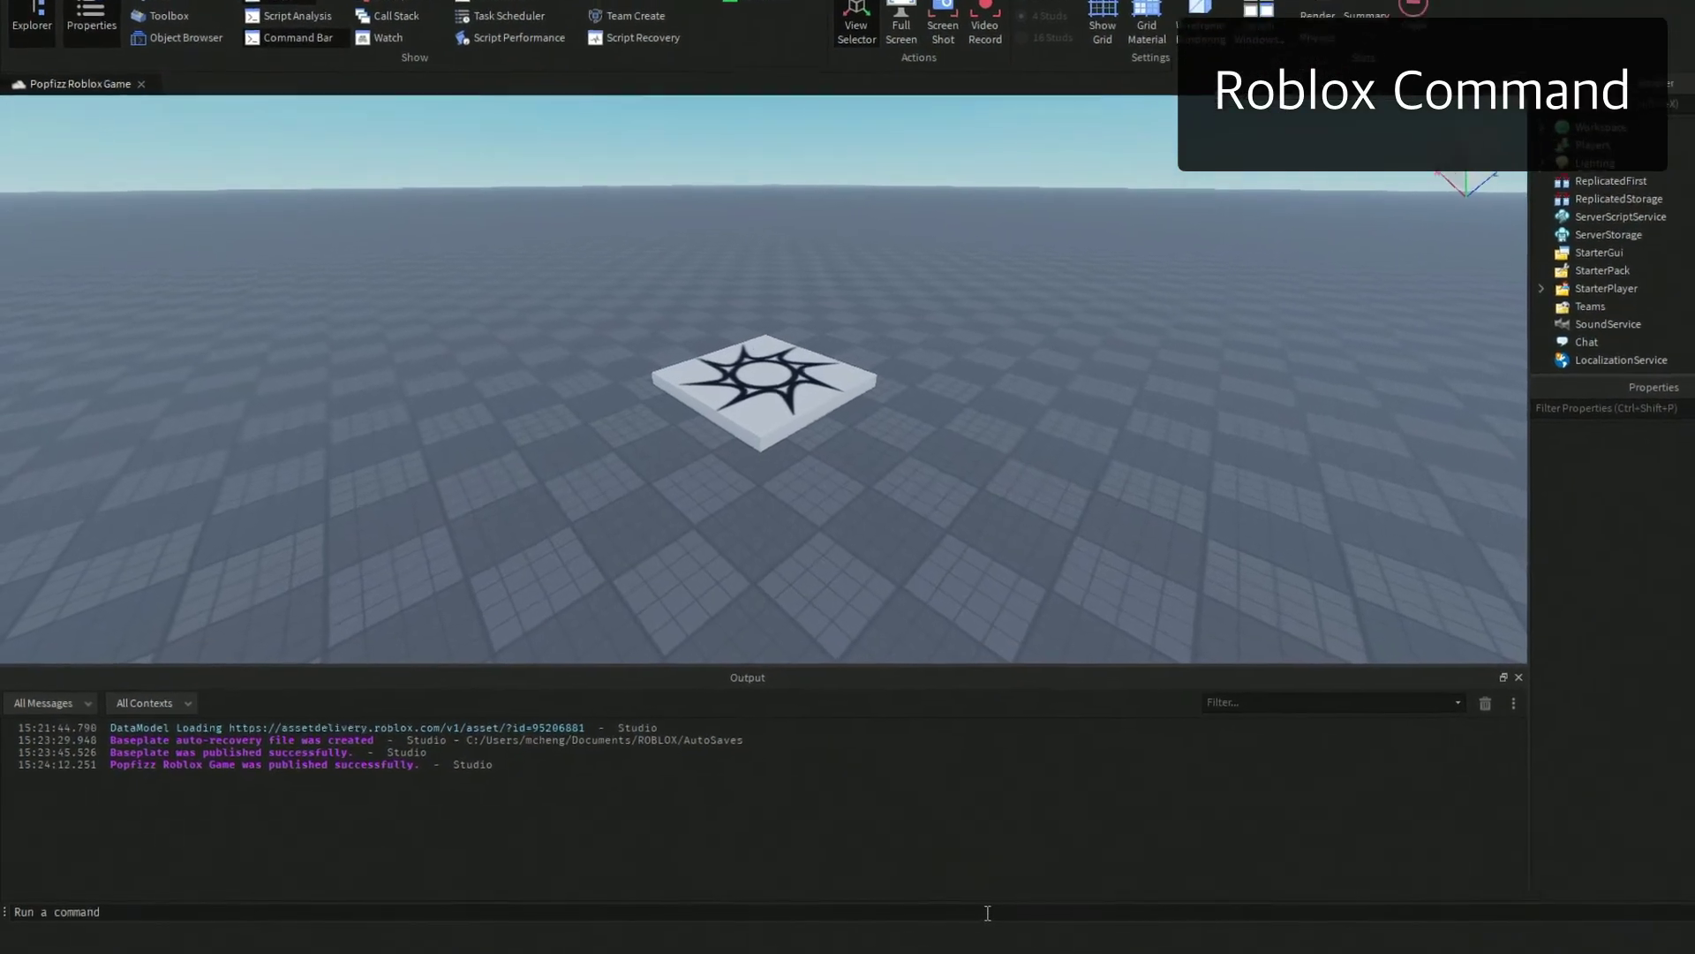
pyautogui.write('print')
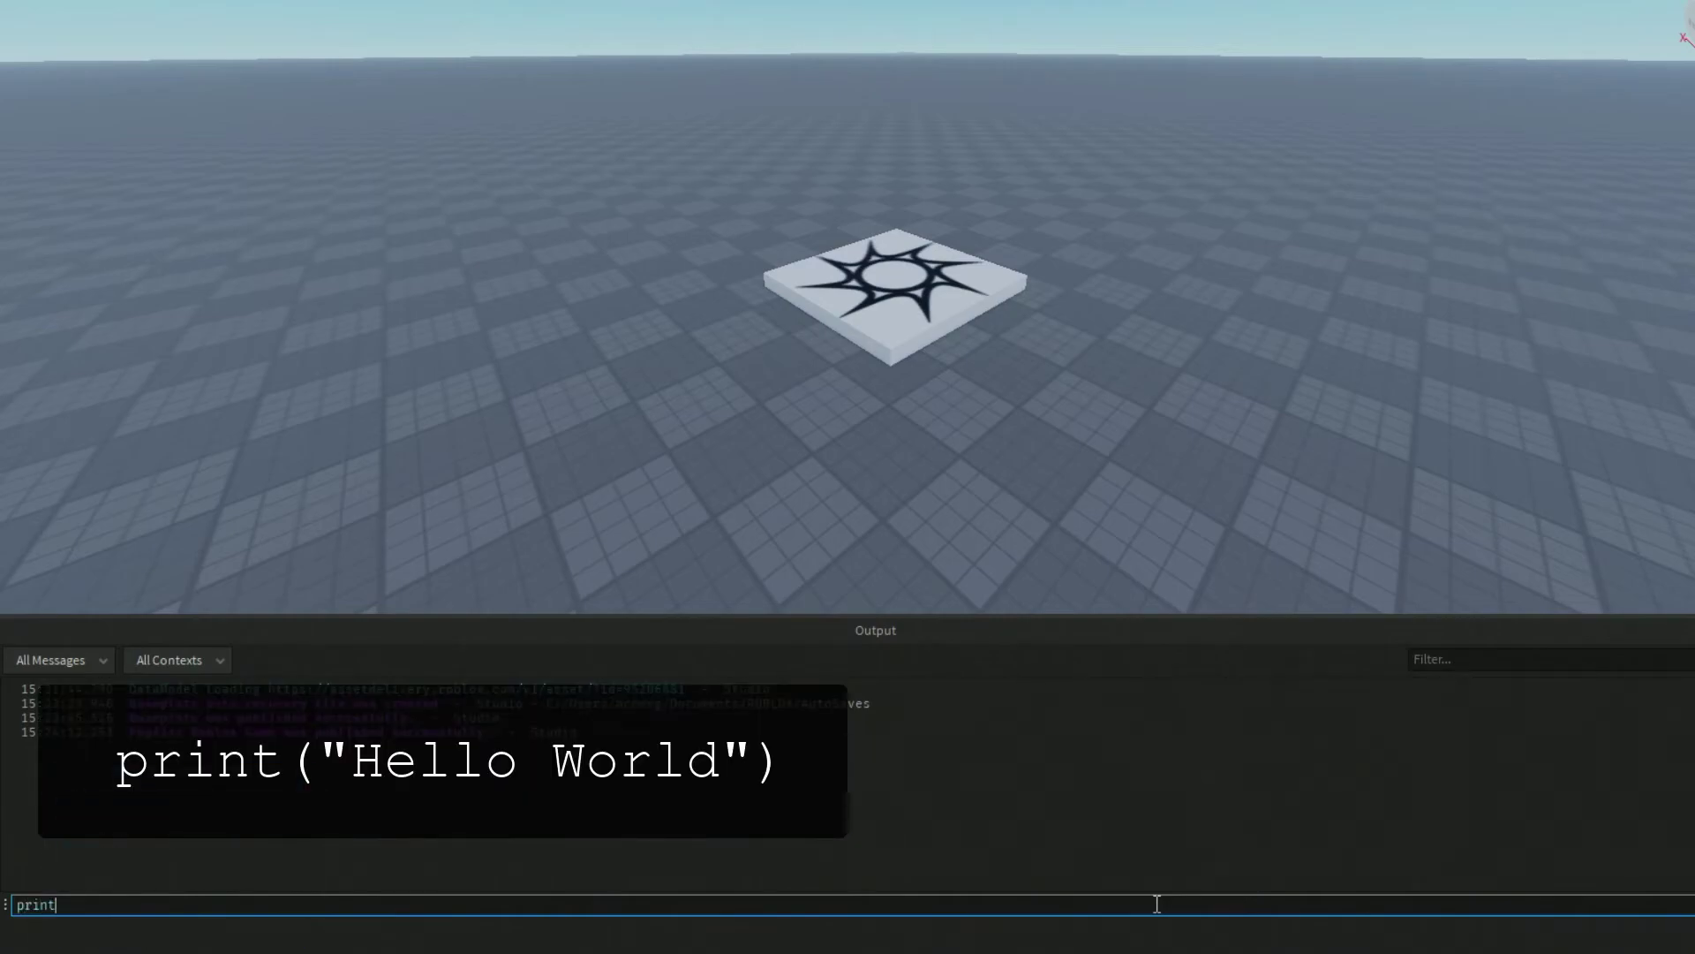
pyautogui.write('("Hello World')
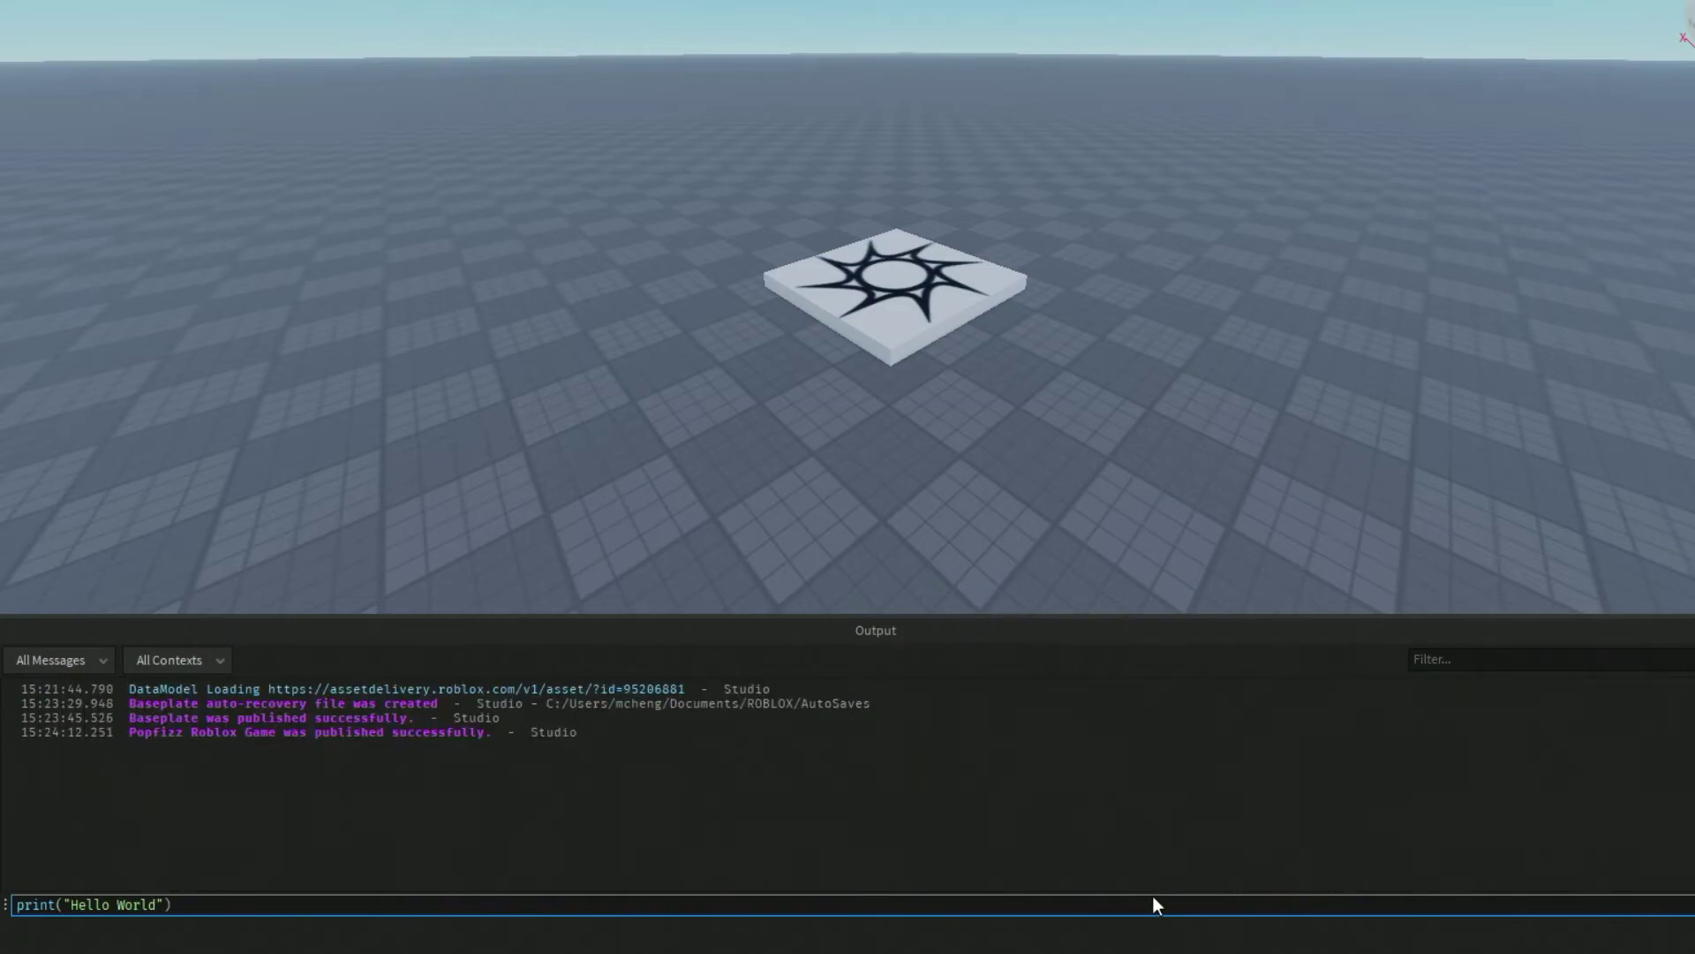
pyautogui.press('Return')
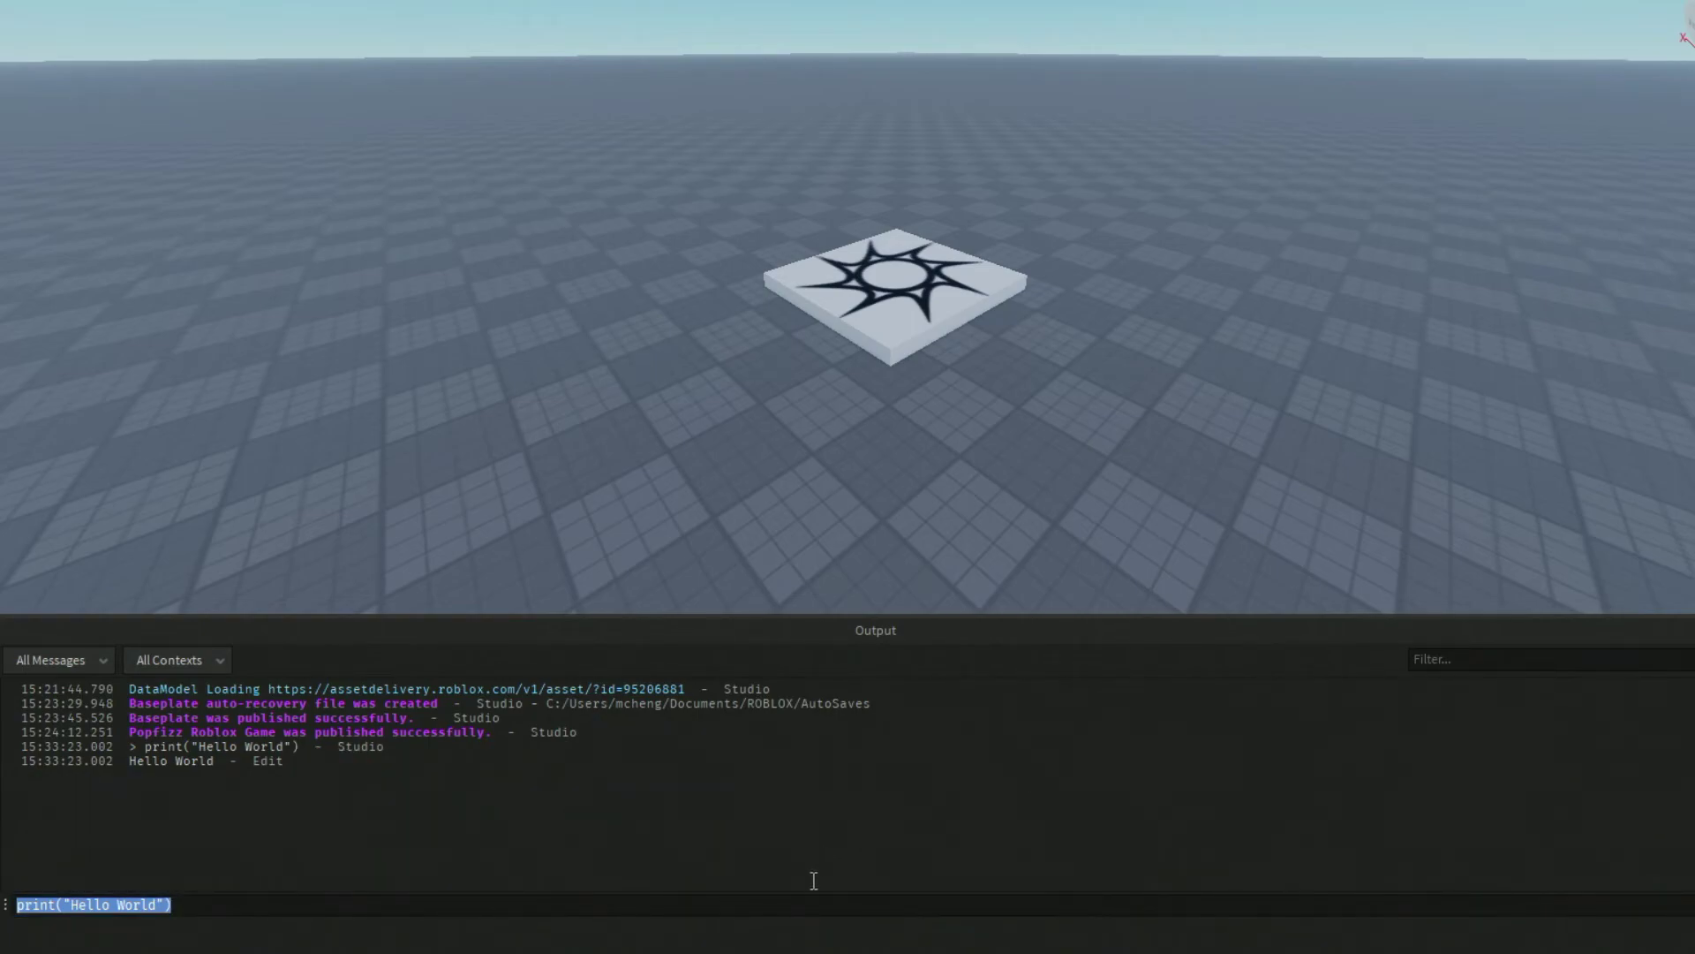
# - Change the command to print(_VERSION) via autocomplete and run it, printing Luau
pyautogui.click(689, 904)
pyautogui.press('BackSpace')
pyautogui.press('BackSpace')
pyautogui.press('BackSpace')
pyautogui.press('BackSpace')
pyautogui.press('BackSpace')
pyautogui.press('BackSpace')
pyautogui.press('BackSpace')
pyautogui.press('BackSpace')
pyautogui.press('BackSpace')
pyautogui.press('BackSpace')
pyautogui.press('BackSpace')
pyautogui.press('BackSpace')
pyautogui.press('BackSpace')
pyautogui.press('BackSpace')
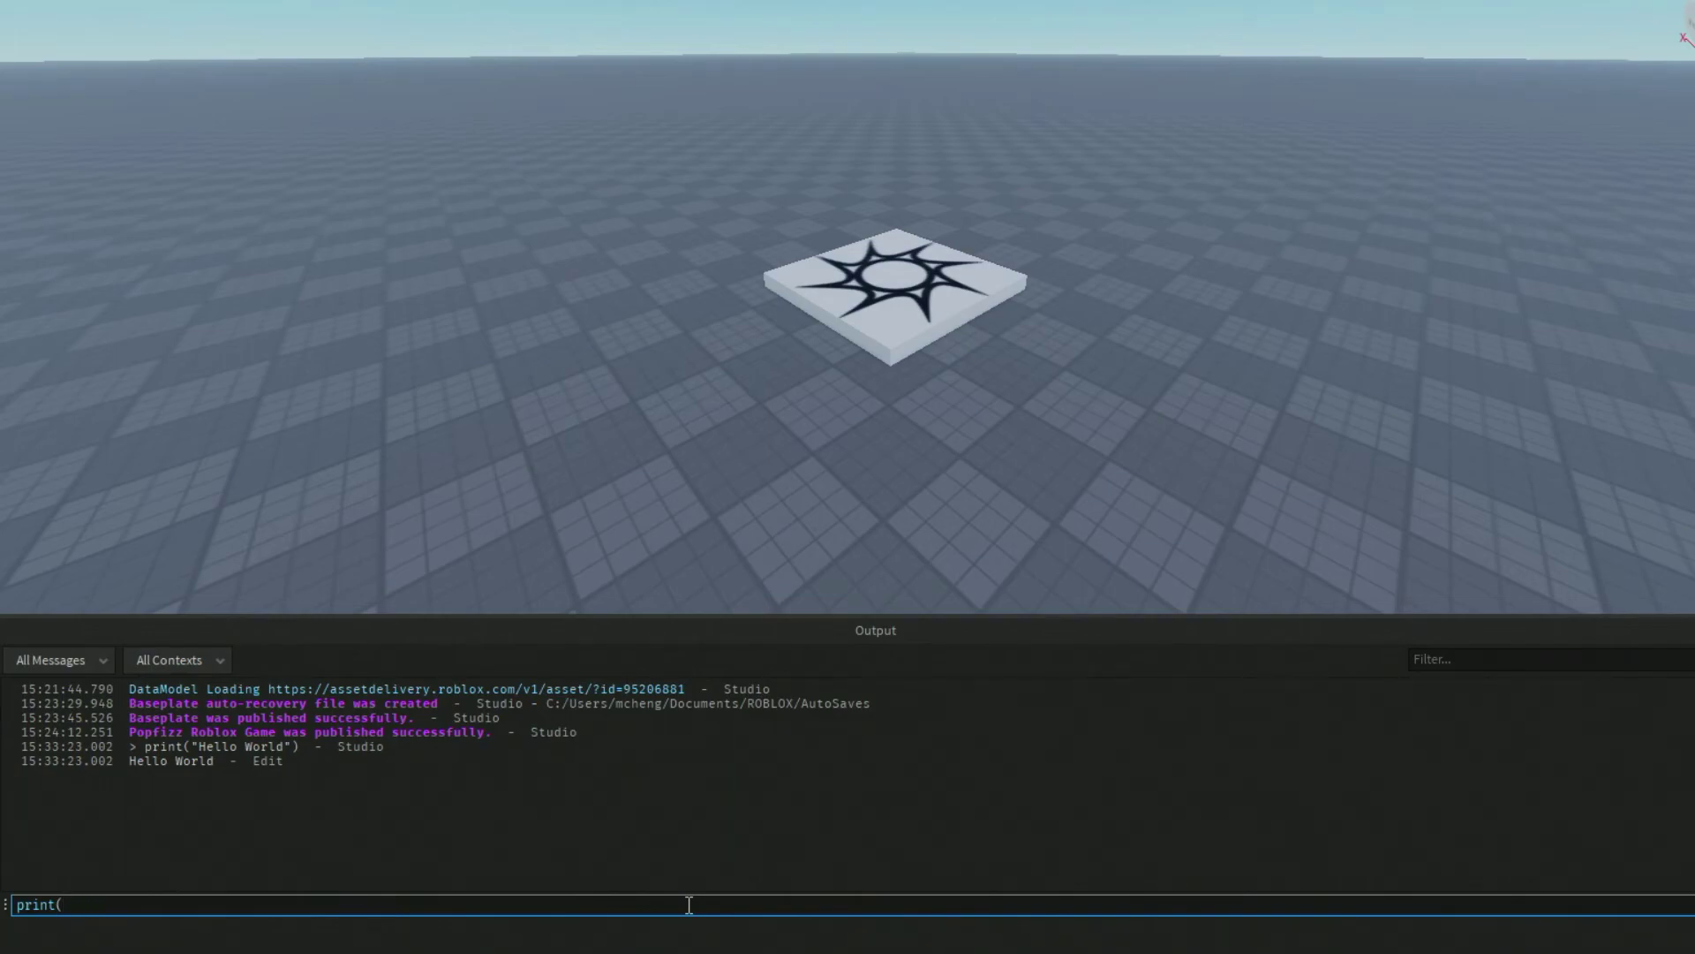
pyautogui.write('_')
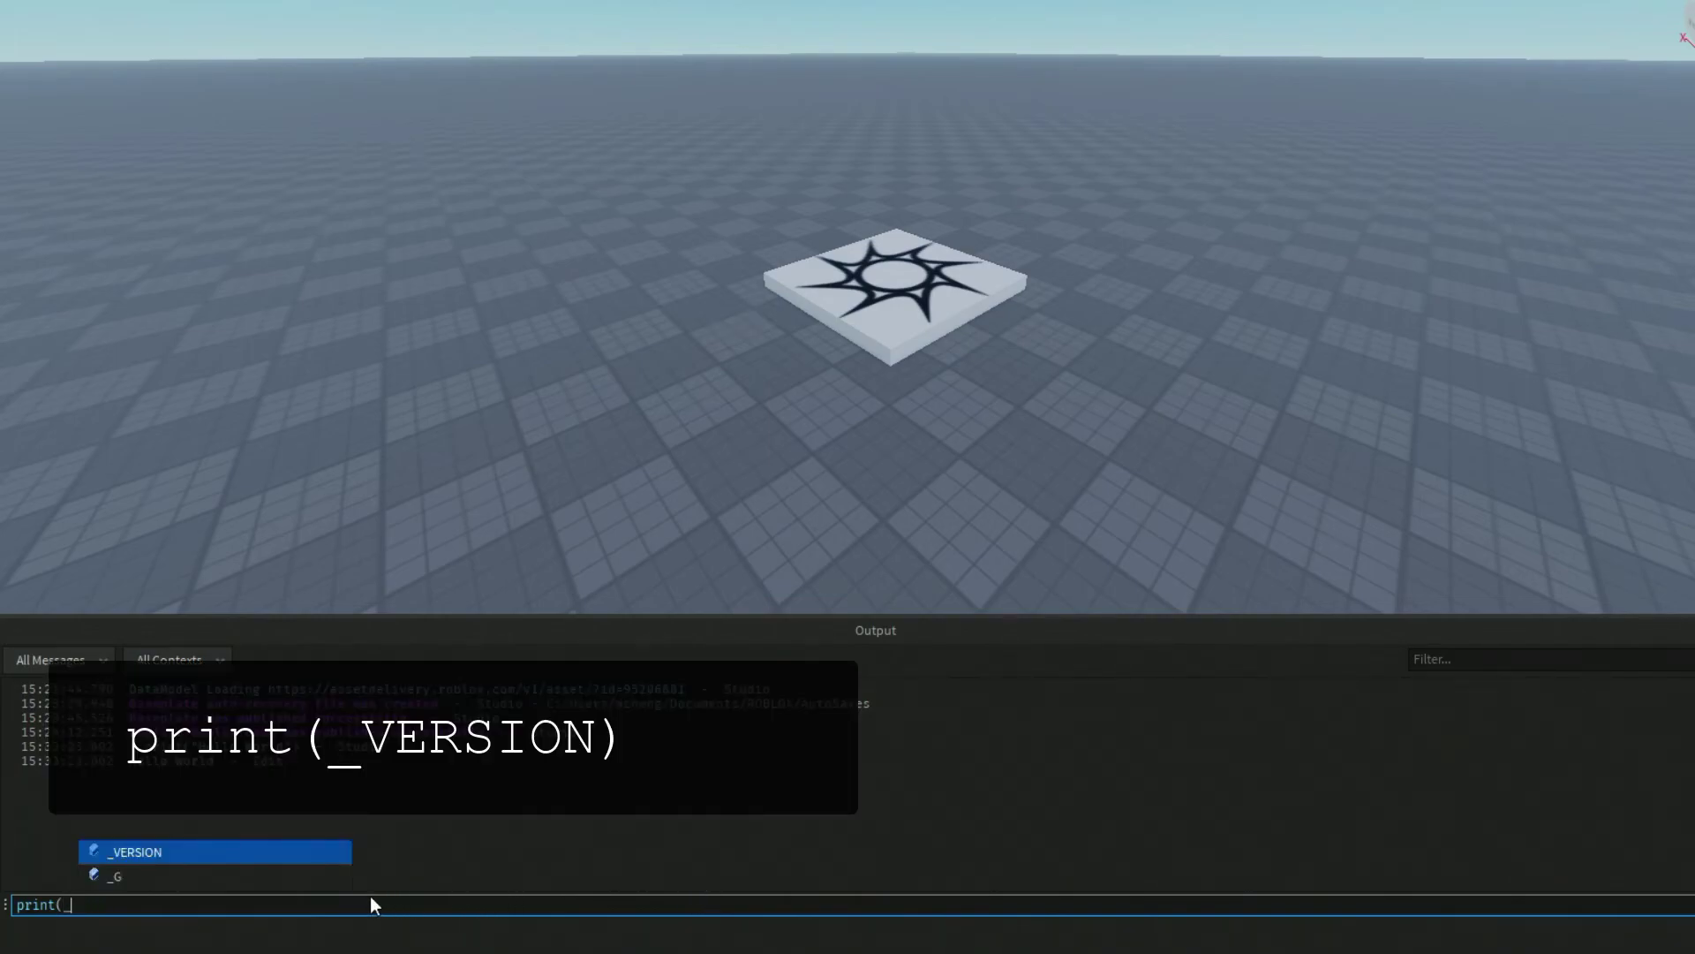
pyautogui.click(309, 851)
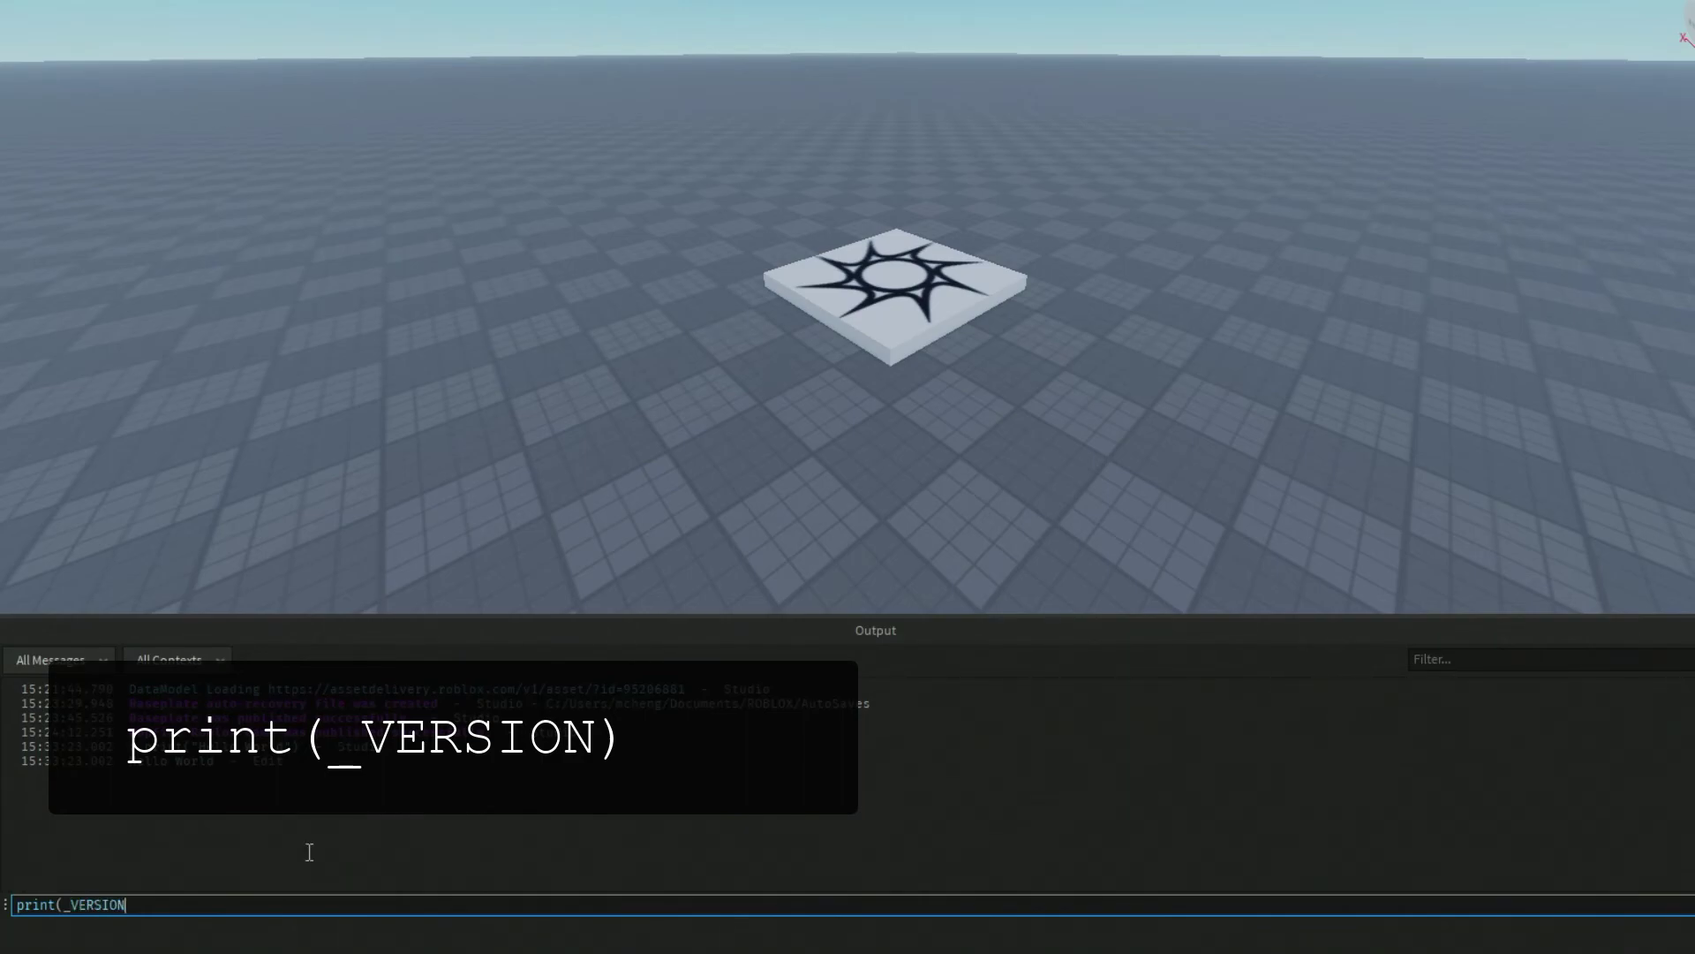
pyautogui.write(')')
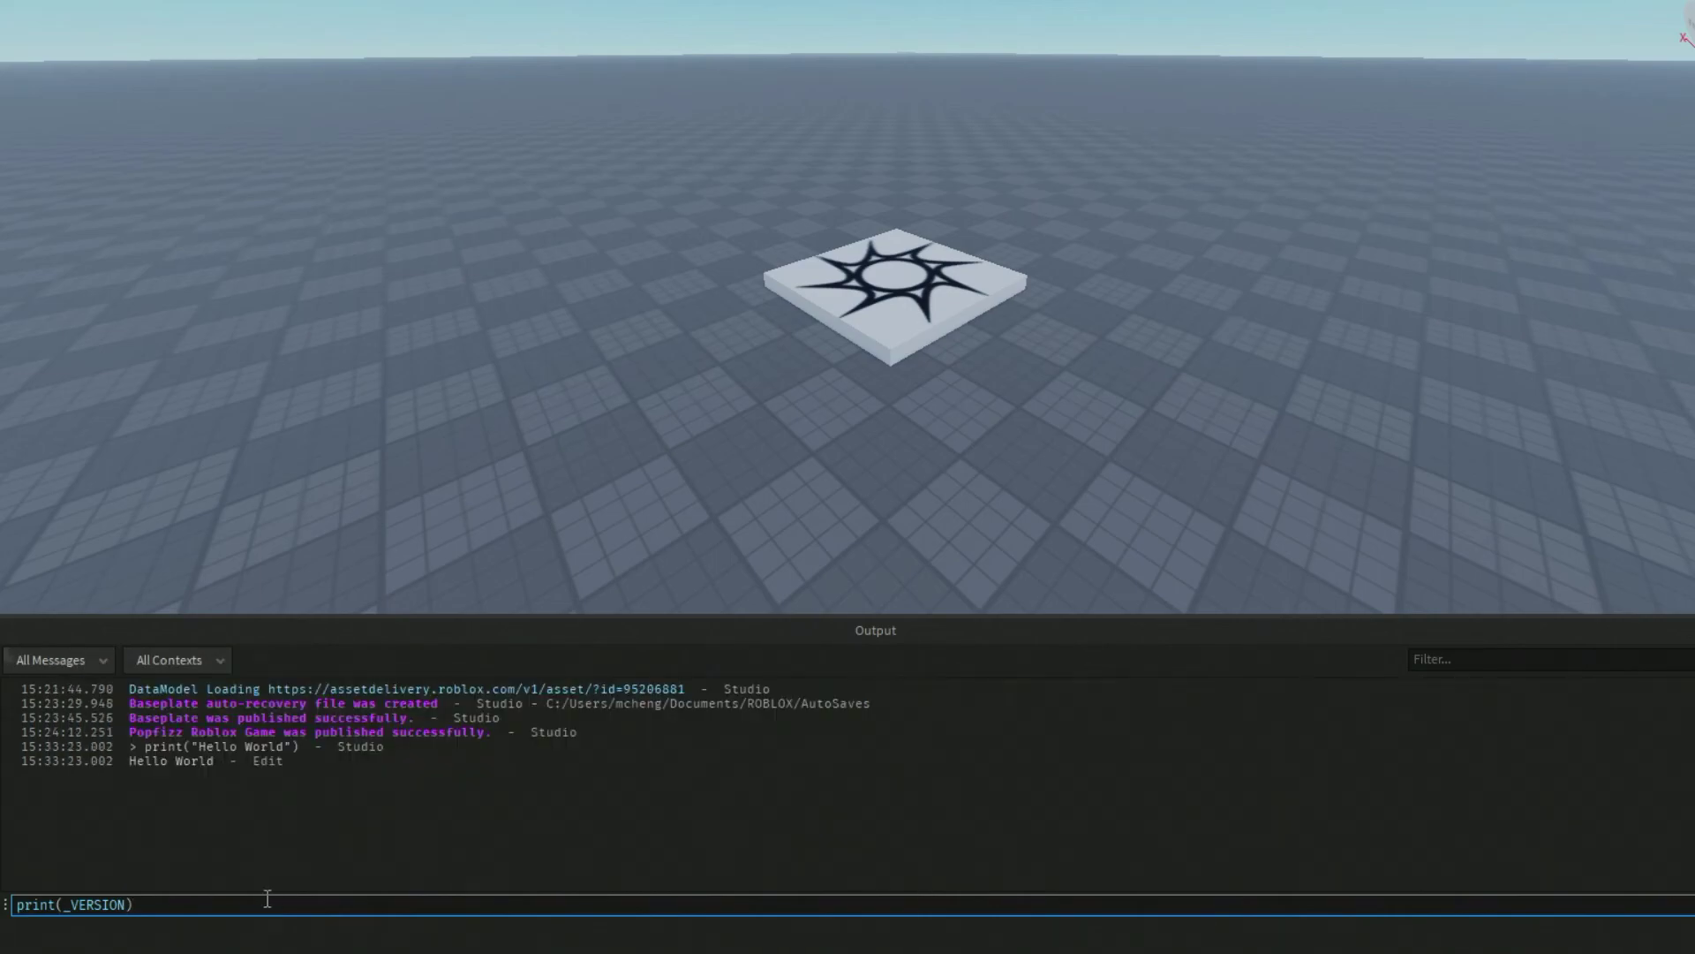
pyautogui.press('Return')
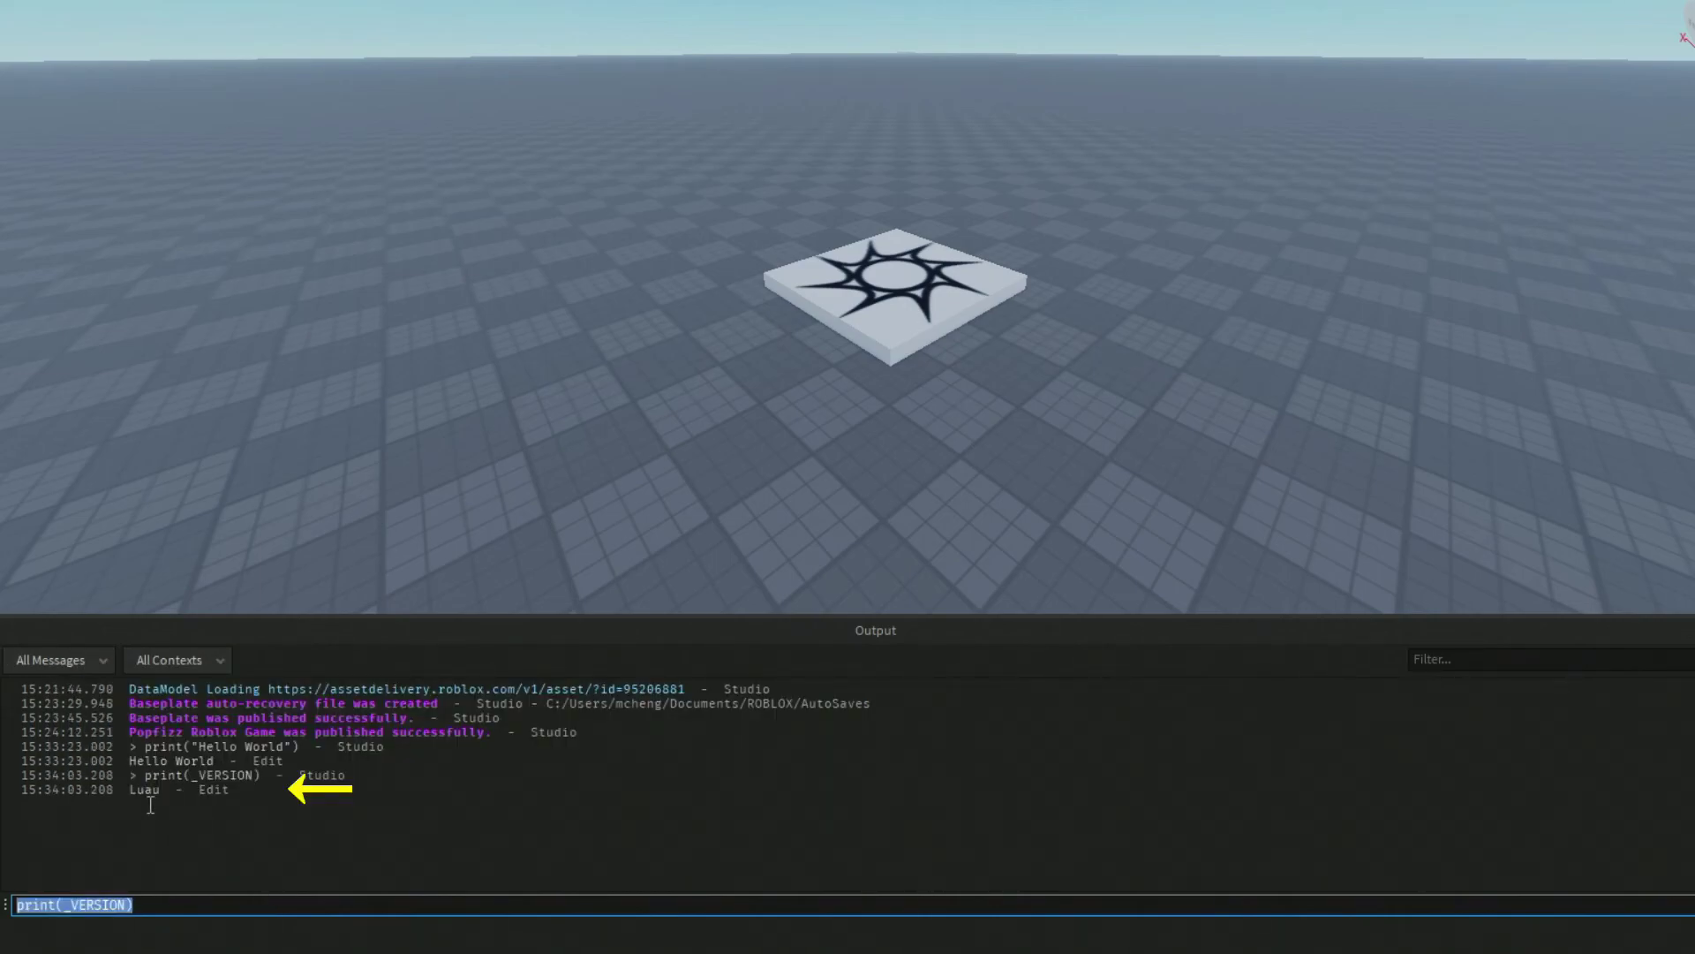